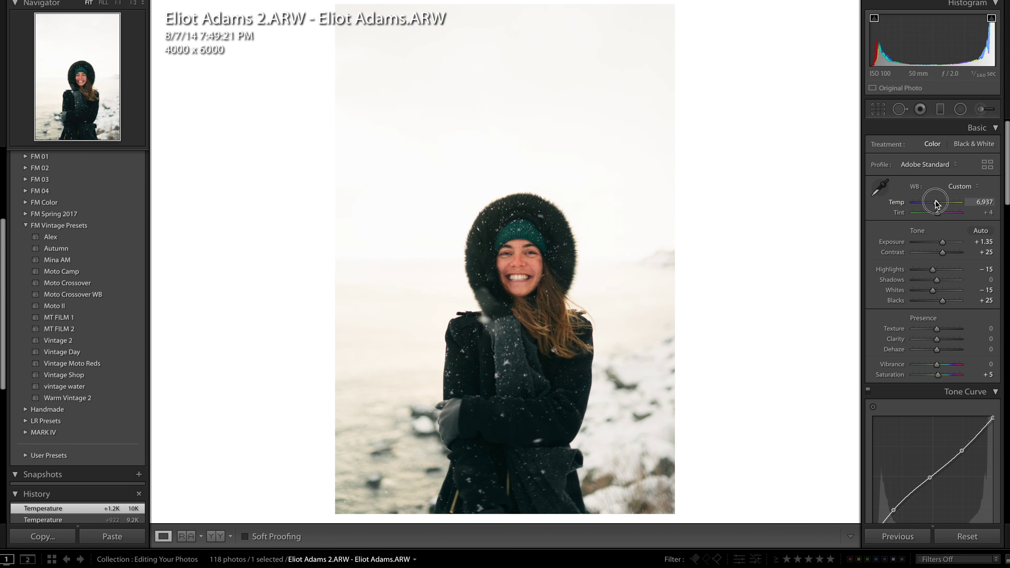
Step: Reset the winter portrait's white balance to As Shot after trying a cooler temperature of 6,640
drag(937, 201, 935, 201)
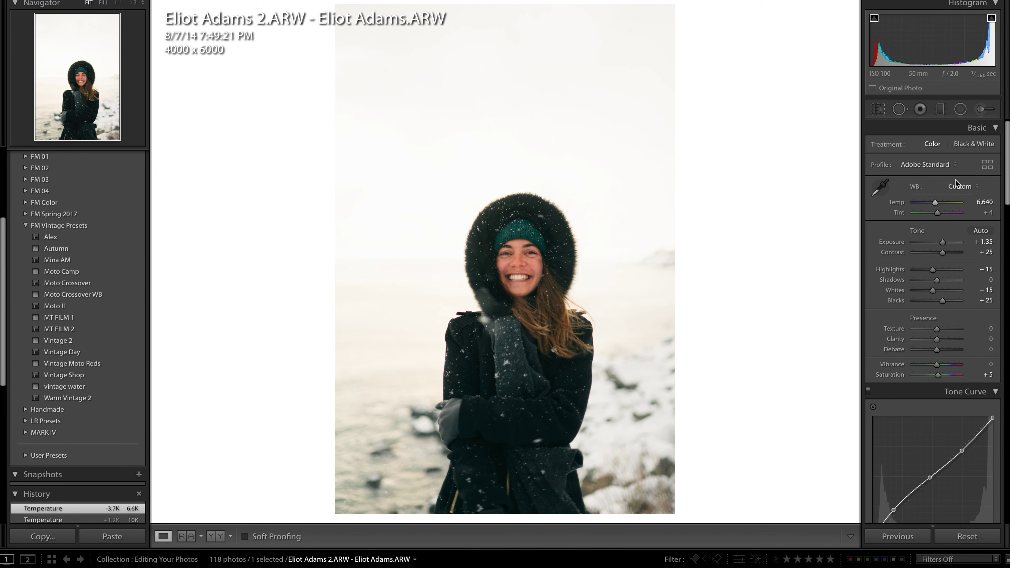
click(957, 193)
click(958, 120)
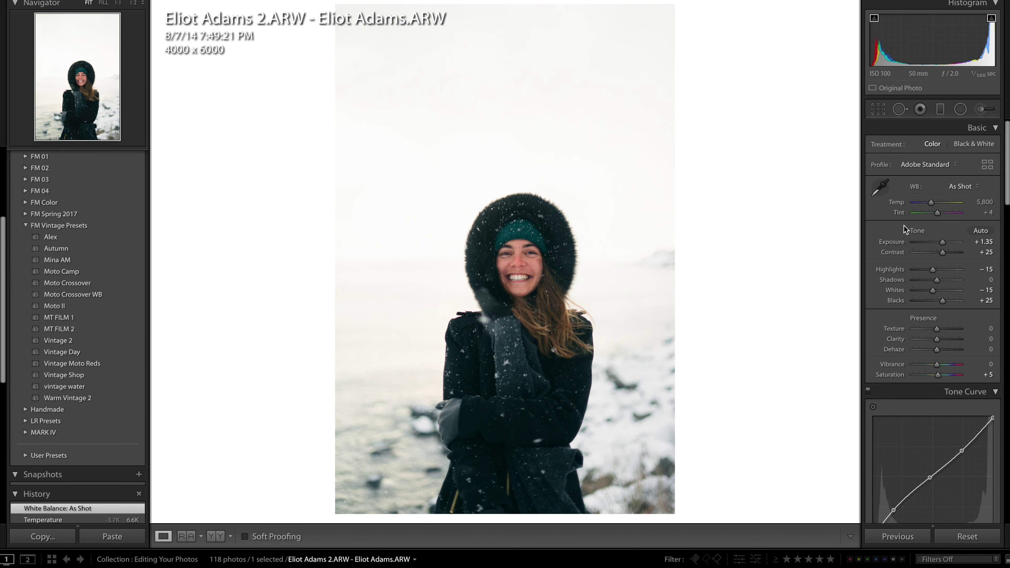
mouse_move(922, 271)
mouse_down()
mouse_move(938, 271)
mouse_move(923, 270)
mouse_up()
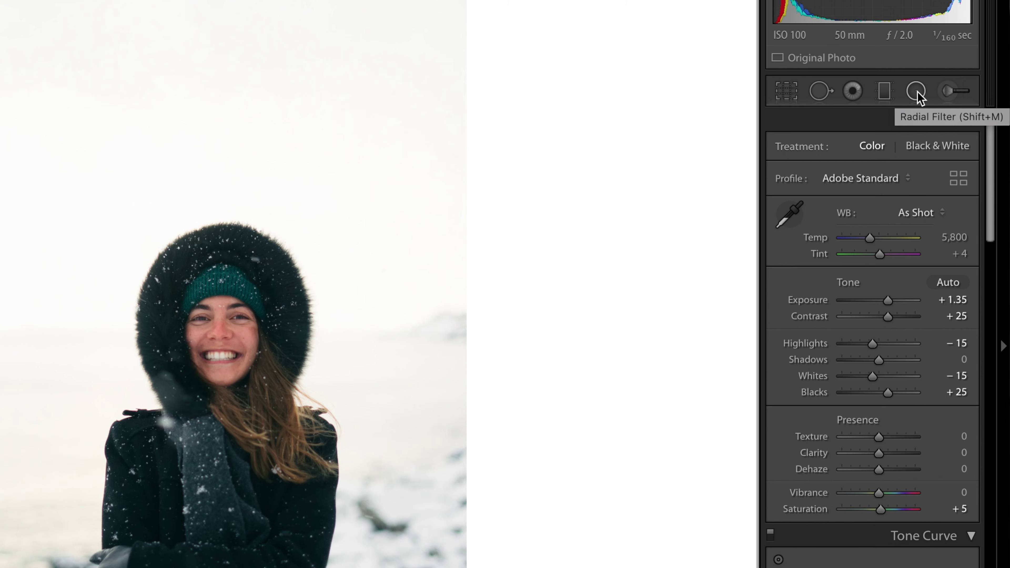
Step: Draw a large oval radial filter centred on the woman and show its mask overlay to check the affected area
click(916, 91)
drag(177, 290, 390, 565)
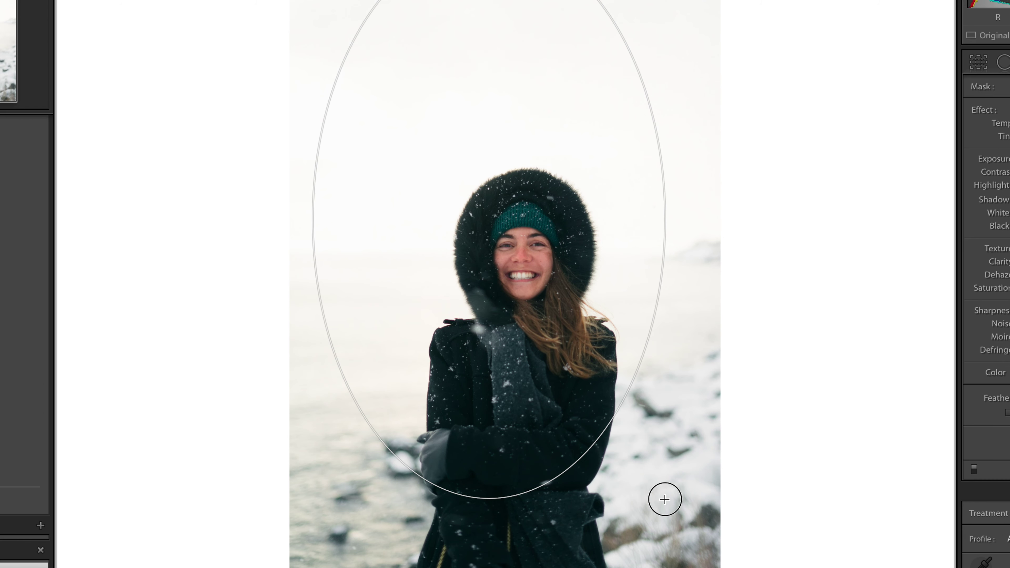
drag(487, 219, 534, 317)
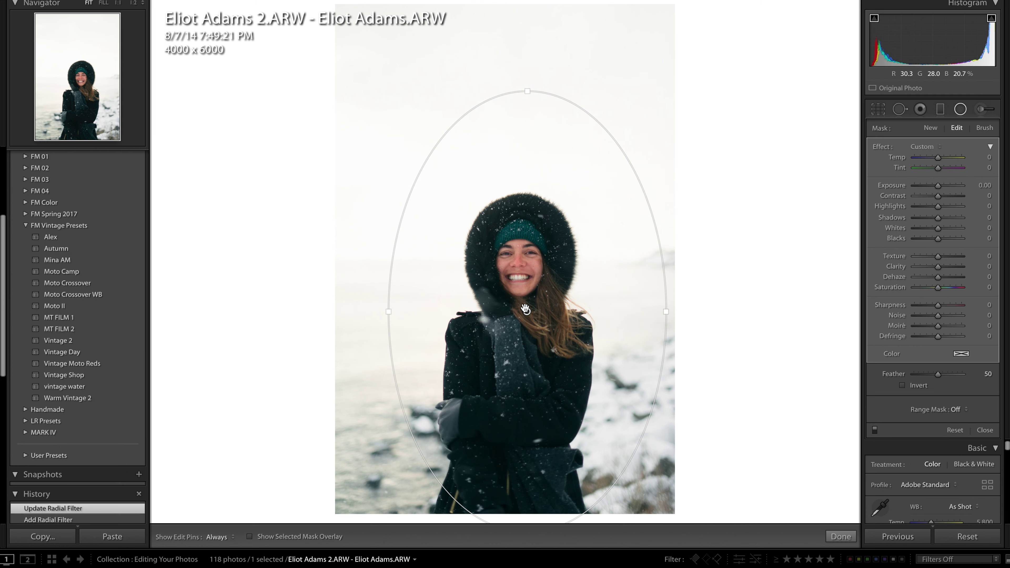
key(o)
mouse_move(388, 309)
mouse_down()
mouse_move(370, 309)
mouse_move(389, 310)
mouse_up()
key(o)
key(o)
key(o)
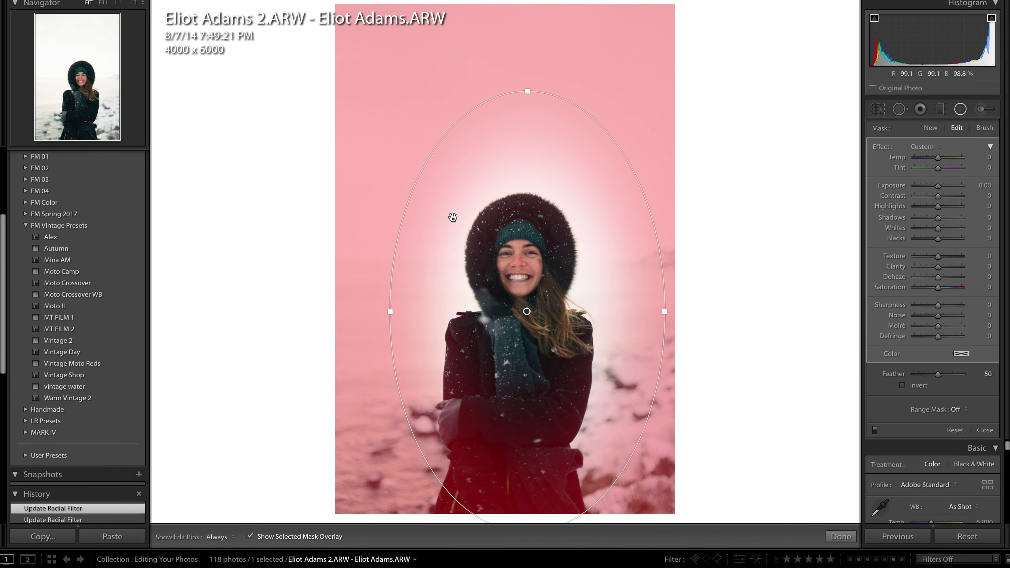
key(o)
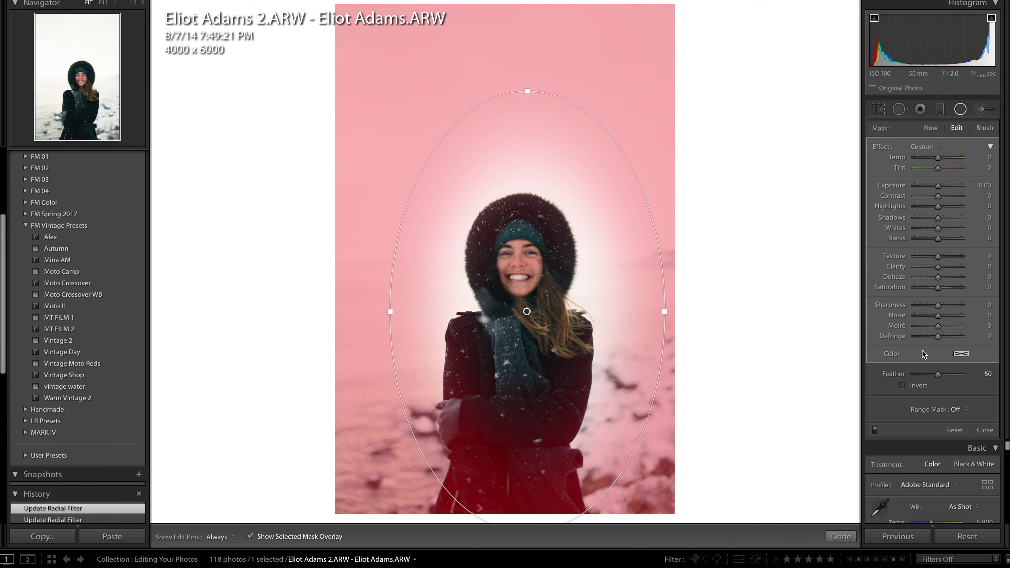
Step: Set the radial filter's feather to 70 and shift the oval down over the woman's body, checking the mask overlay
drag(938, 375, 952, 380)
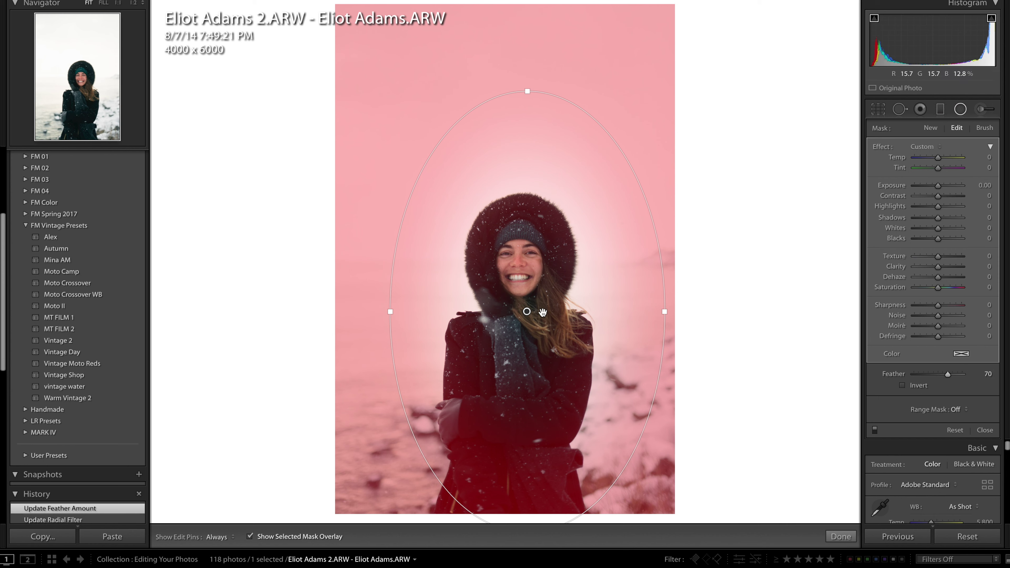
drag(527, 311, 527, 347)
key(o)
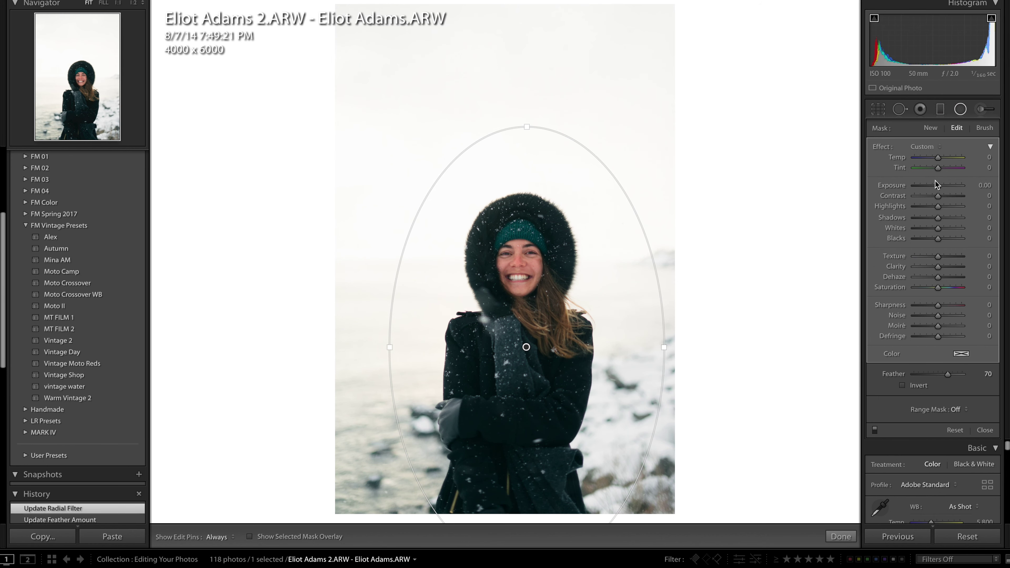
key(o)
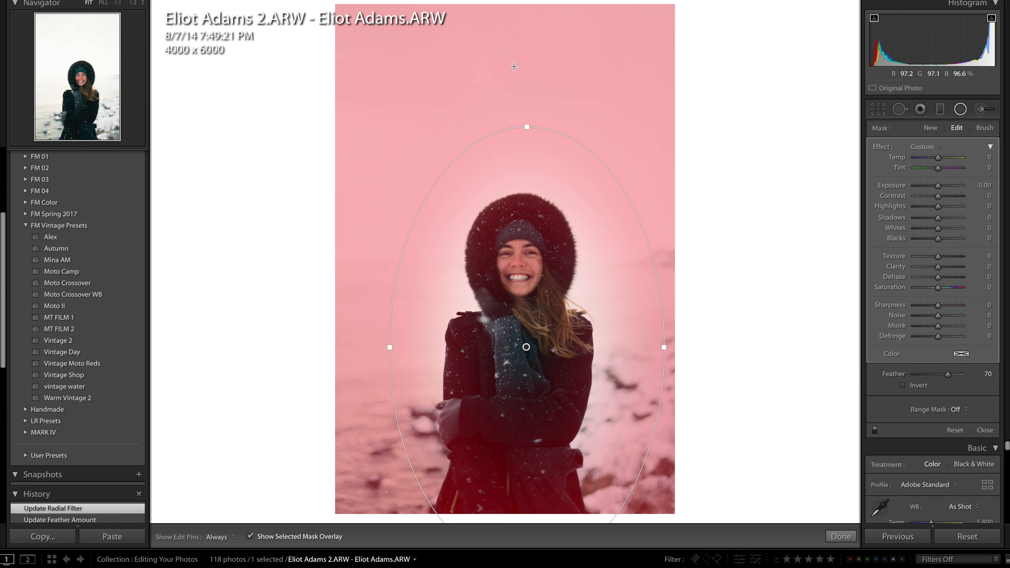
key(o)
Step: Darken the area outside the oval with an exposure of -2.07 and set the radial filter's feather to 94
drag(938, 185, 926, 186)
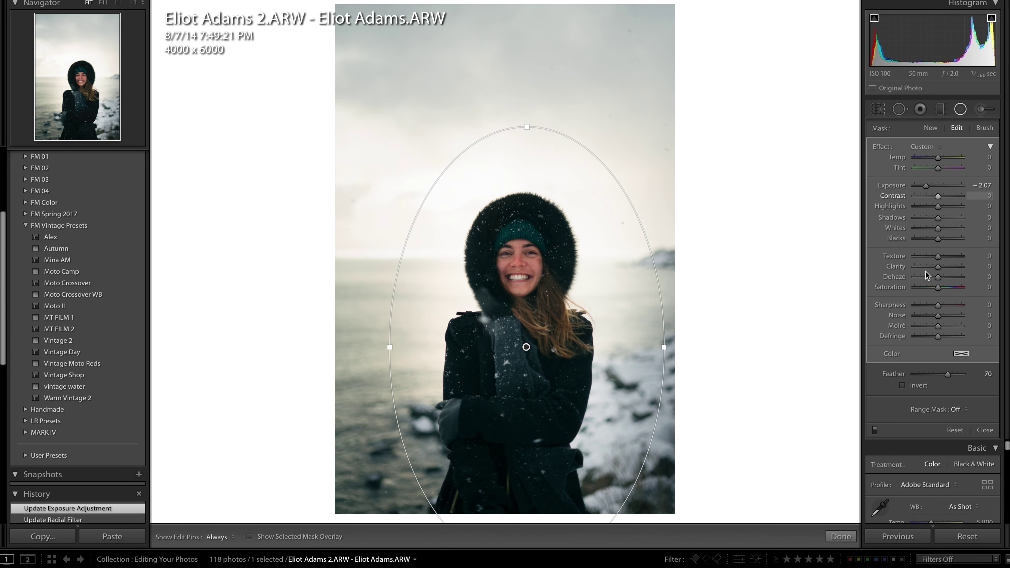
click(948, 375)
mouse_move(947, 376)
mouse_down()
mouse_move(899, 373)
mouse_move(1004, 374)
mouse_move(956, 374)
mouse_up()
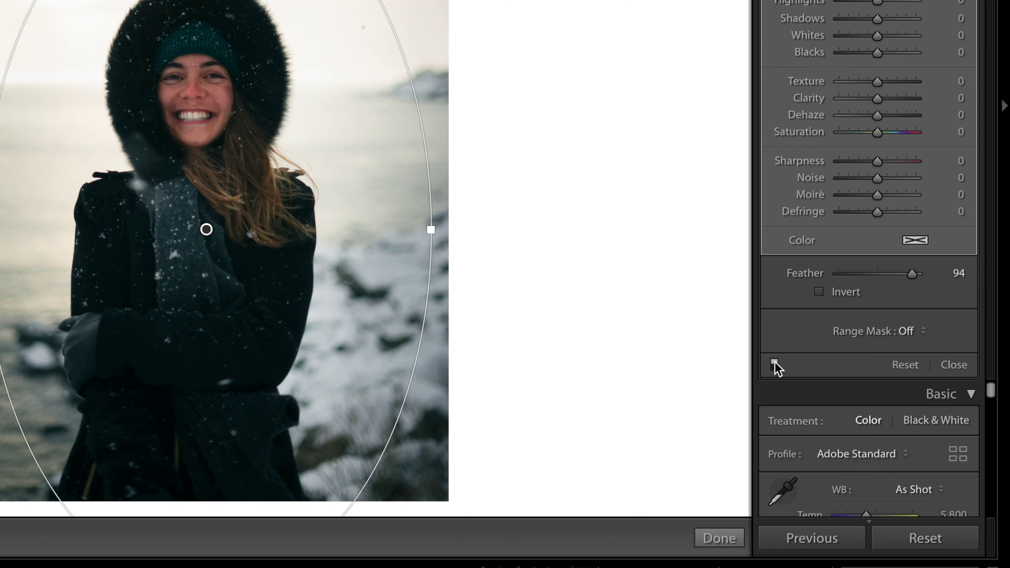
Step: Toggle the radial filter off and on to compare its effect, and close the filter
click(874, 429)
click(874, 430)
click(875, 429)
click(875, 430)
key(shift+m)
Step: Apply the Vintage Day preset to the canyon photo and set exposure to +1.25 and shadows to -6
drag(937, 241, 943, 243)
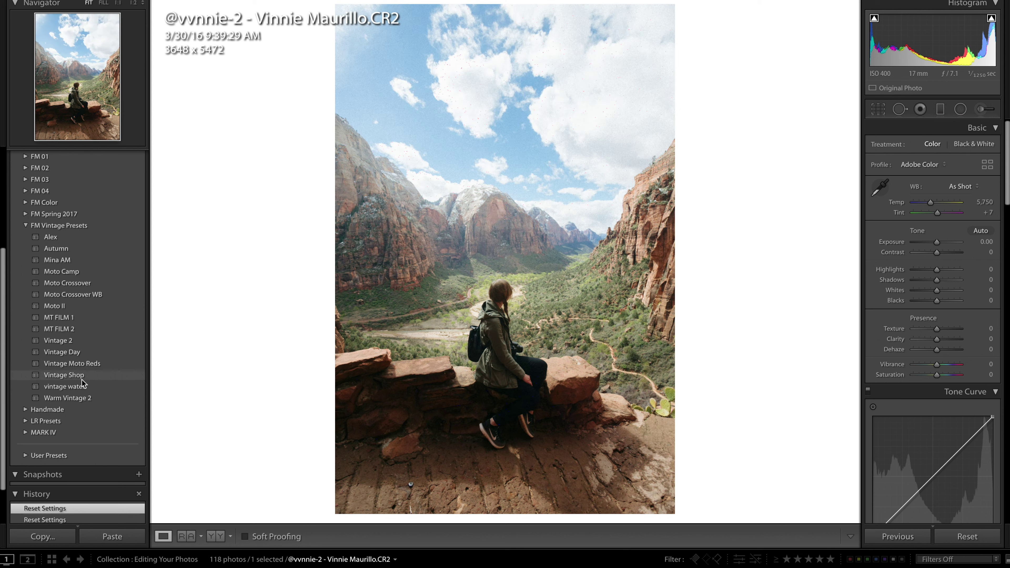
click(73, 352)
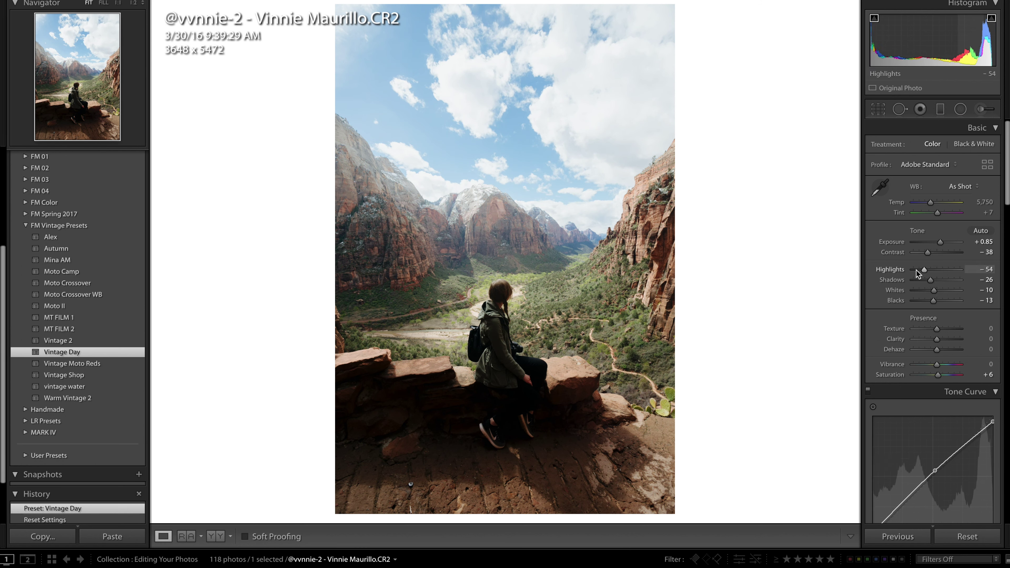
drag(940, 241, 942, 241)
mouse_move(931, 280)
mouse_down()
mouse_move(951, 280)
mouse_move(935, 283)
mouse_up()
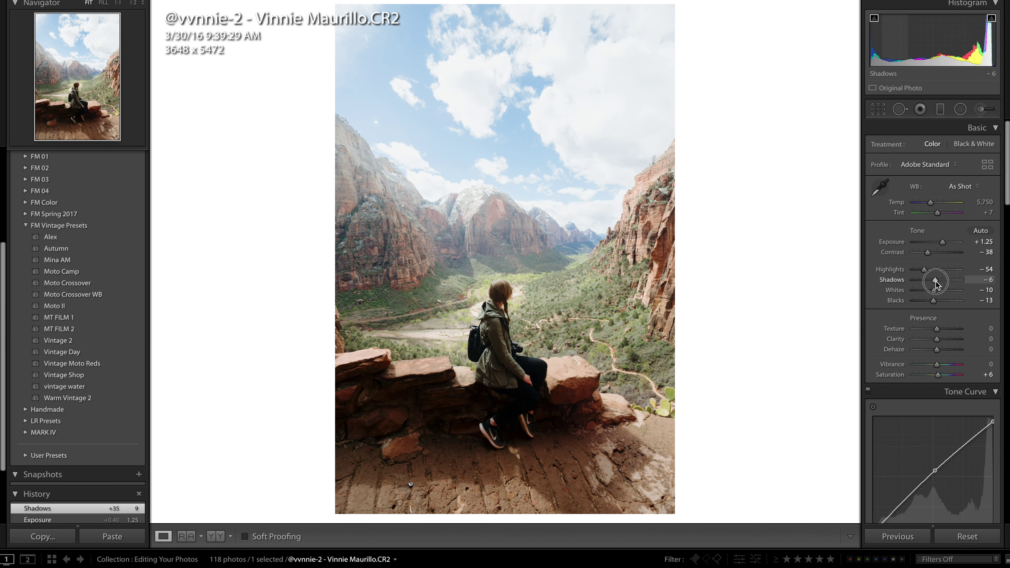
Step: Add a graduated filter from the sky down to the photo's lower edge, with temperature at 0 and slightly reduced exposure
key(m)
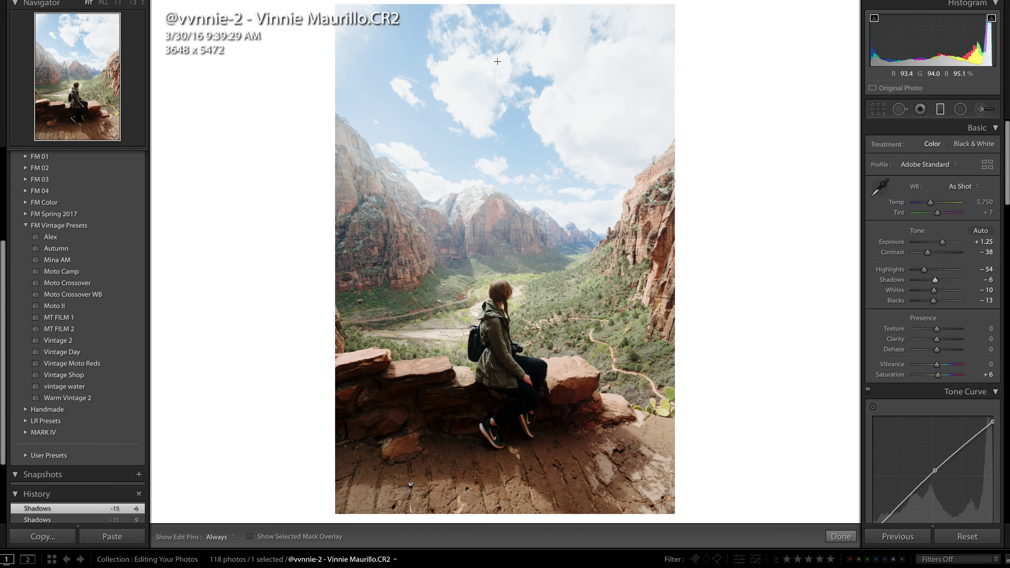
drag(497, 64, 495, 517)
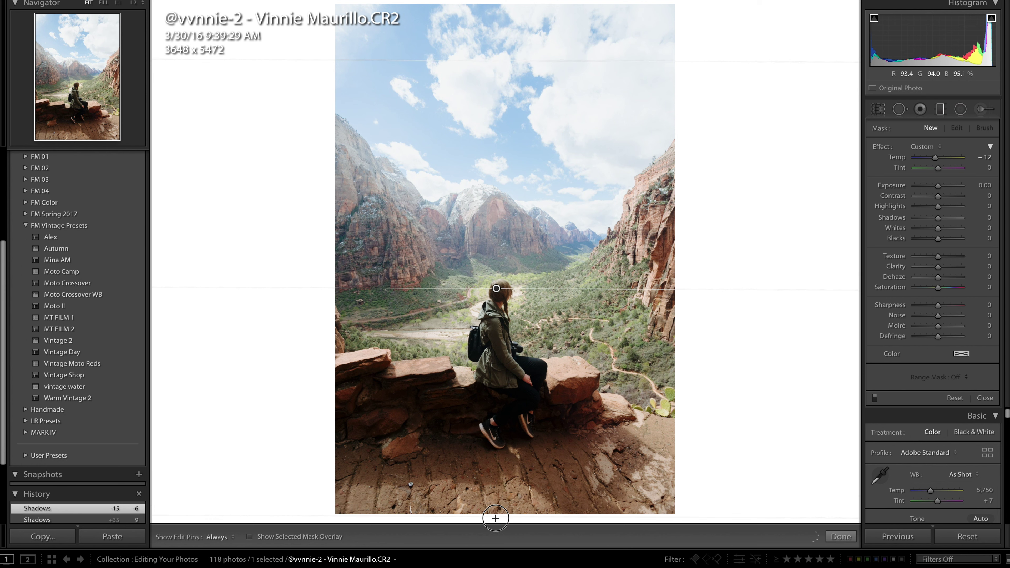
double_click(935, 157)
drag(937, 187, 933, 187)
key(m)
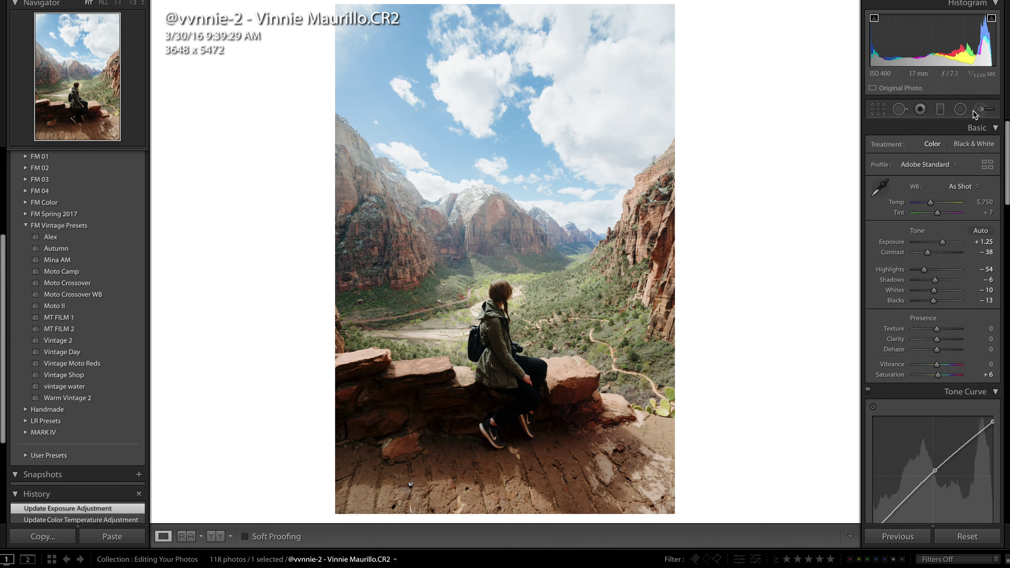
Step: Draw a narrow oval radial filter and position it over the seated woman with the mask overlay shown
key(shift+m)
drag(503, 300, 538, 380)
key(o)
drag(503, 300, 503, 341)
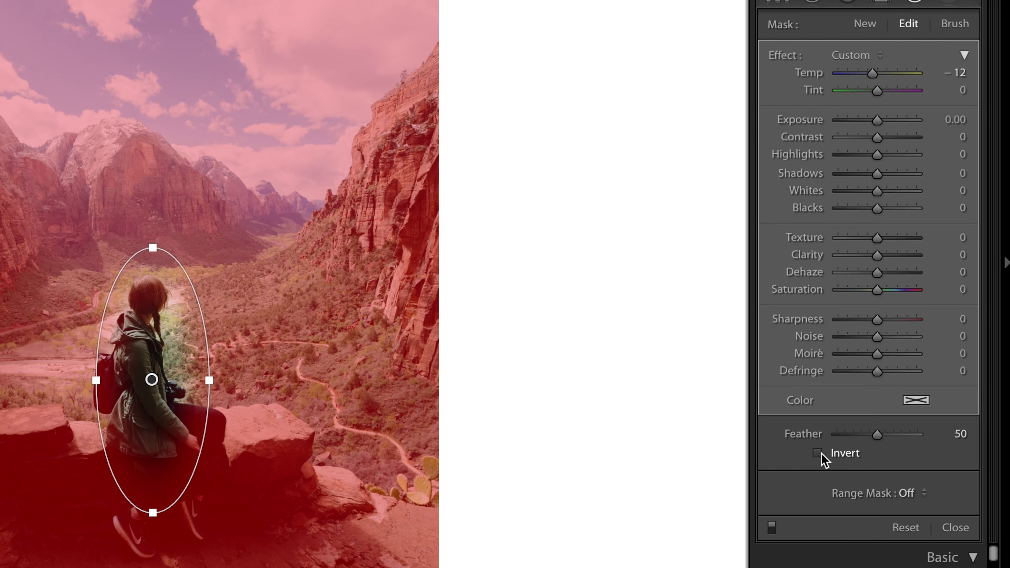
Step: Invert the radial filter's mask, reset its effect values and set the feather to 100
click(818, 454)
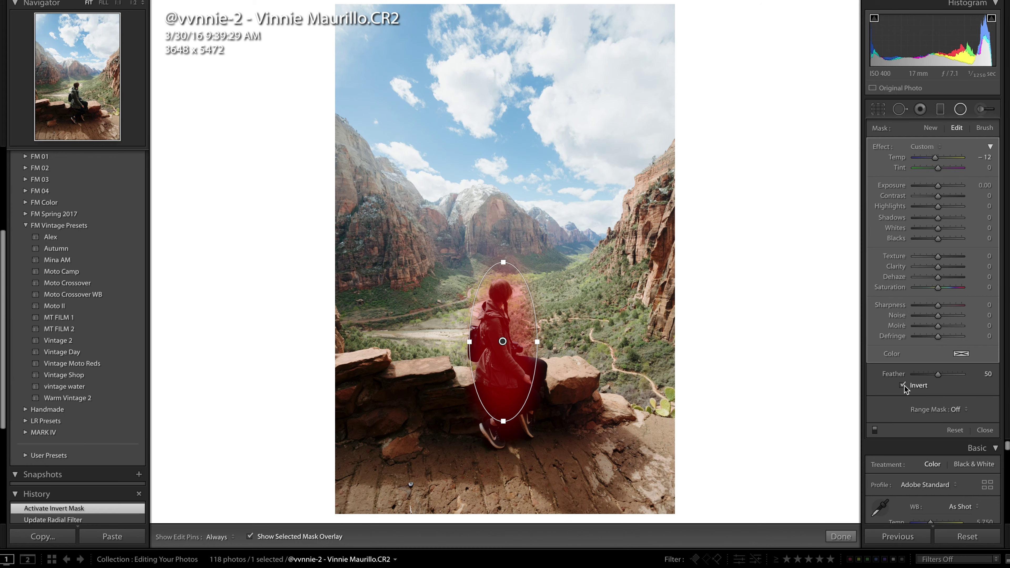
double_click(879, 149)
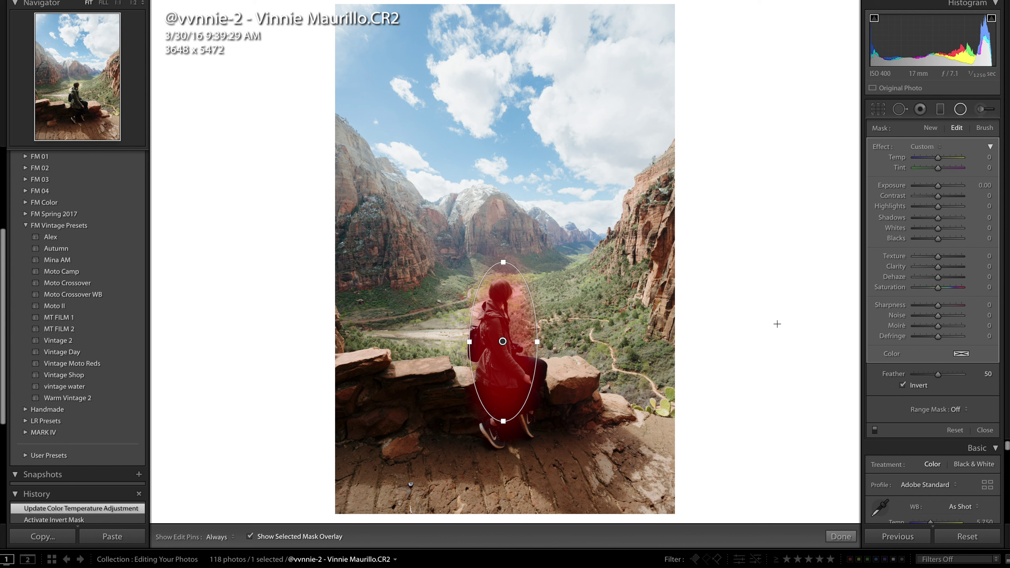
drag(938, 376, 998, 376)
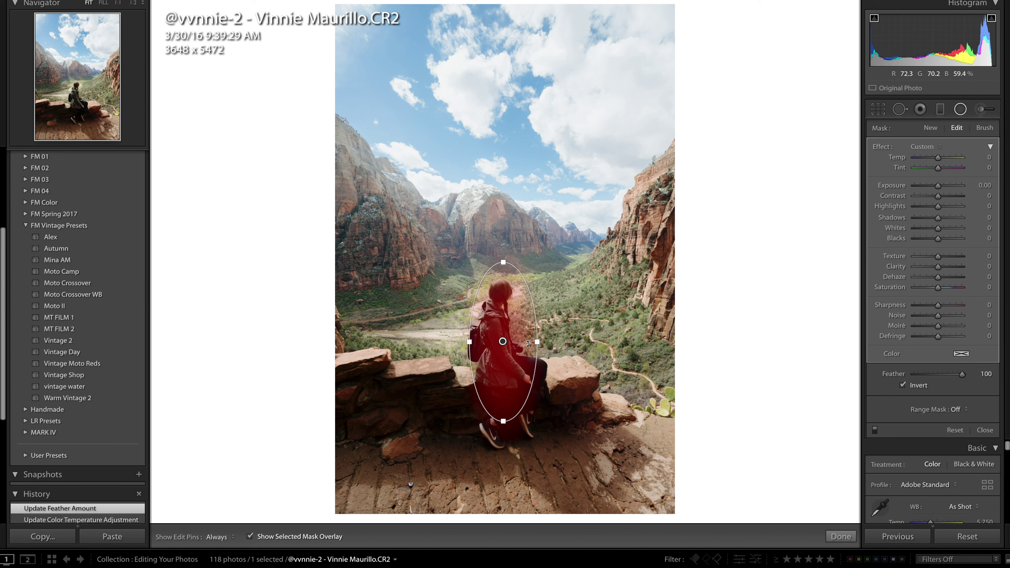
Step: Shrink the oval more tightly around the seated woman and raise the radial filter's exposure to about 0.42
drag(528, 343, 524, 344)
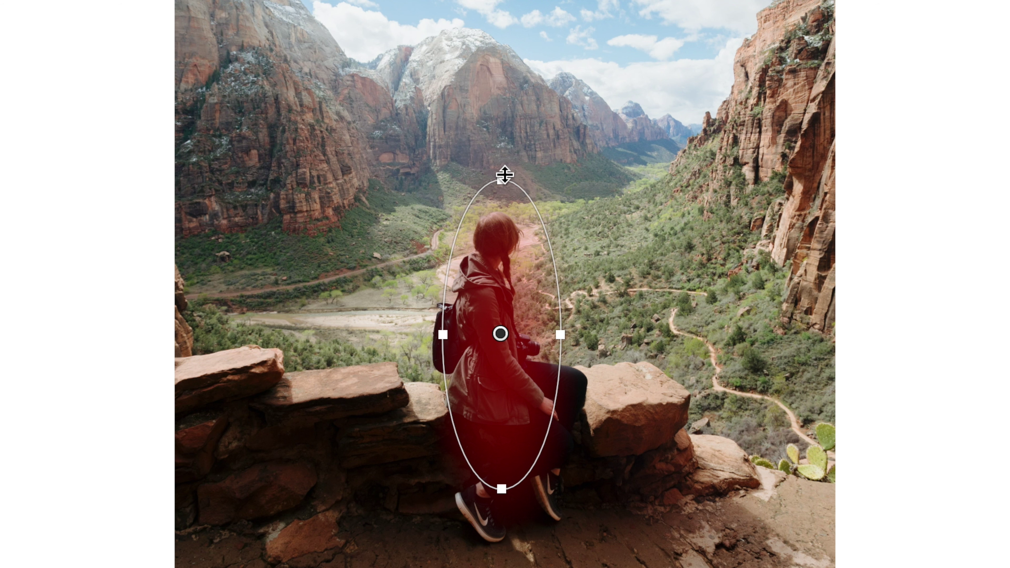
drag(504, 174, 501, 199)
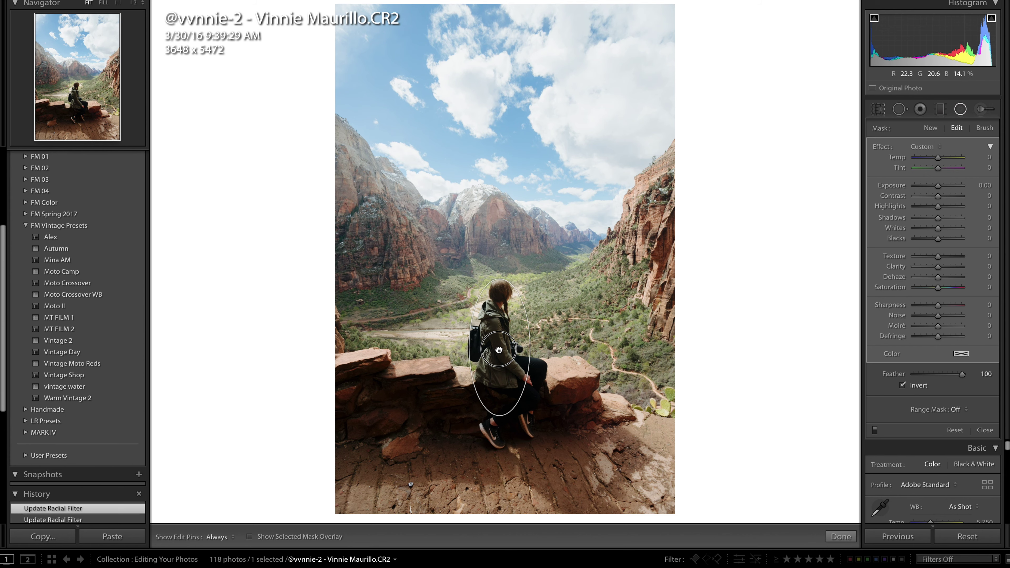
drag(938, 187, 940, 187)
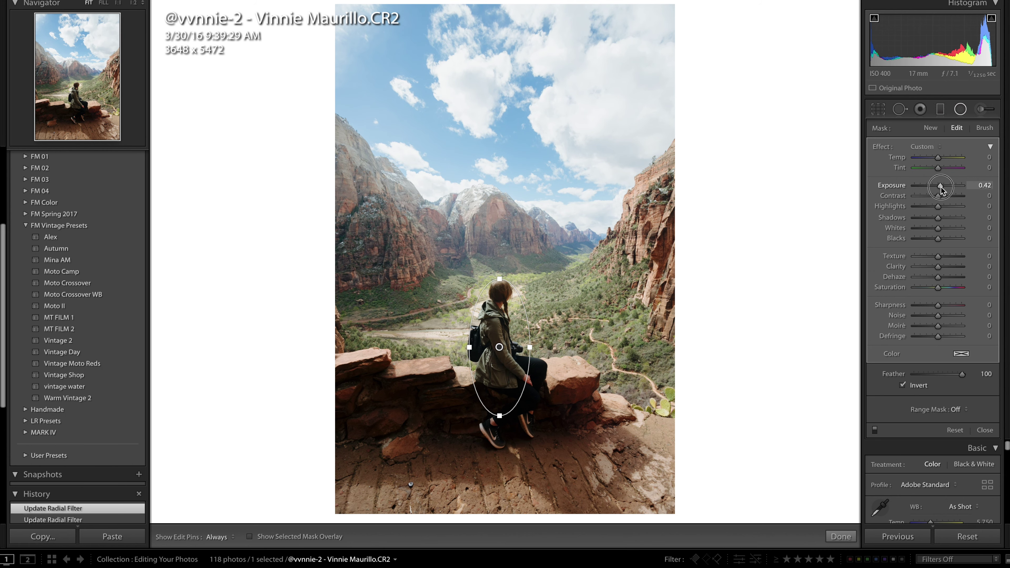
drag(941, 188, 938, 159)
key(shift+m)
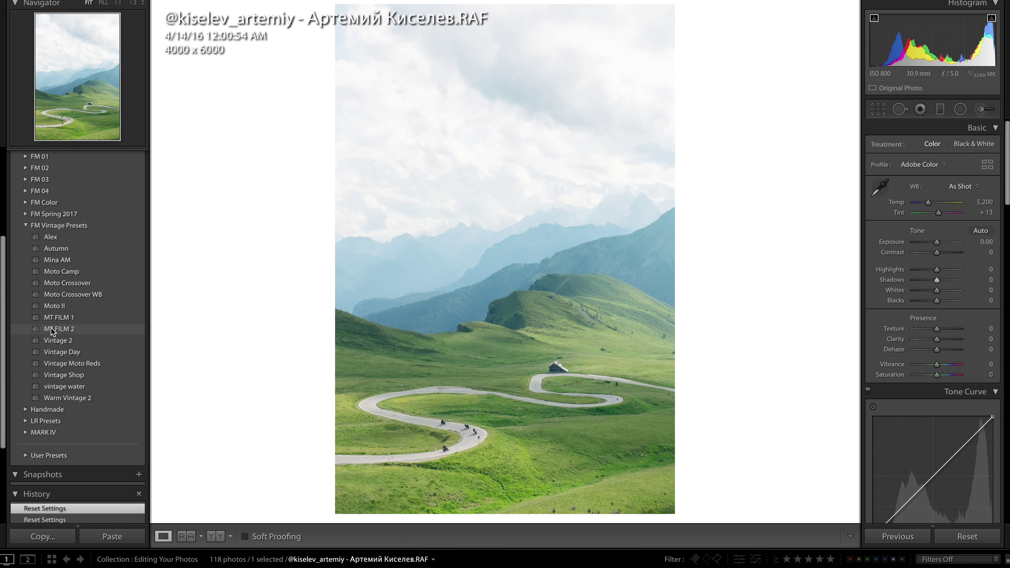
Step: Apply the MT FILM 1 preset to the winding mountain road photo
click(53, 318)
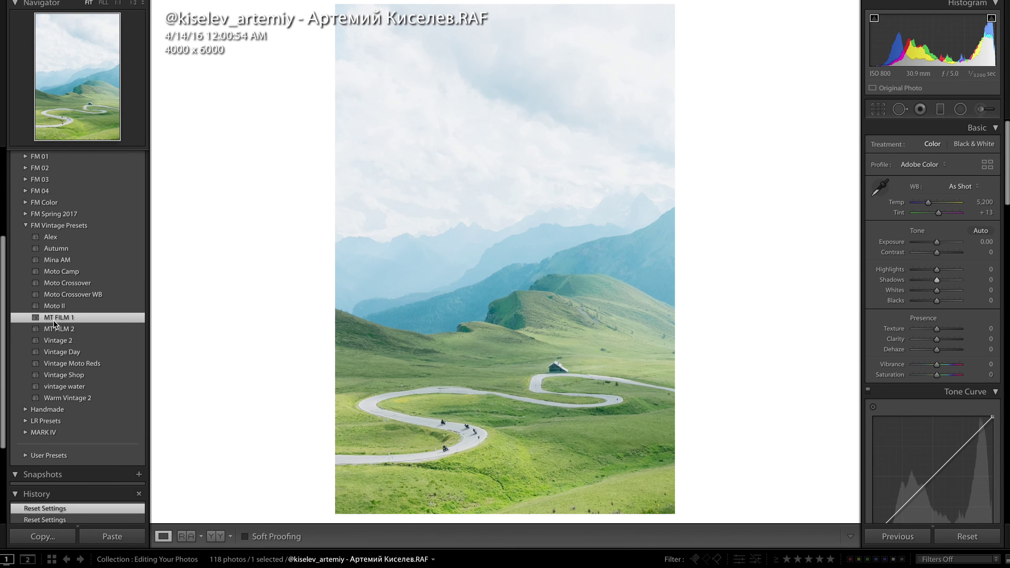
key(ctrl+z)
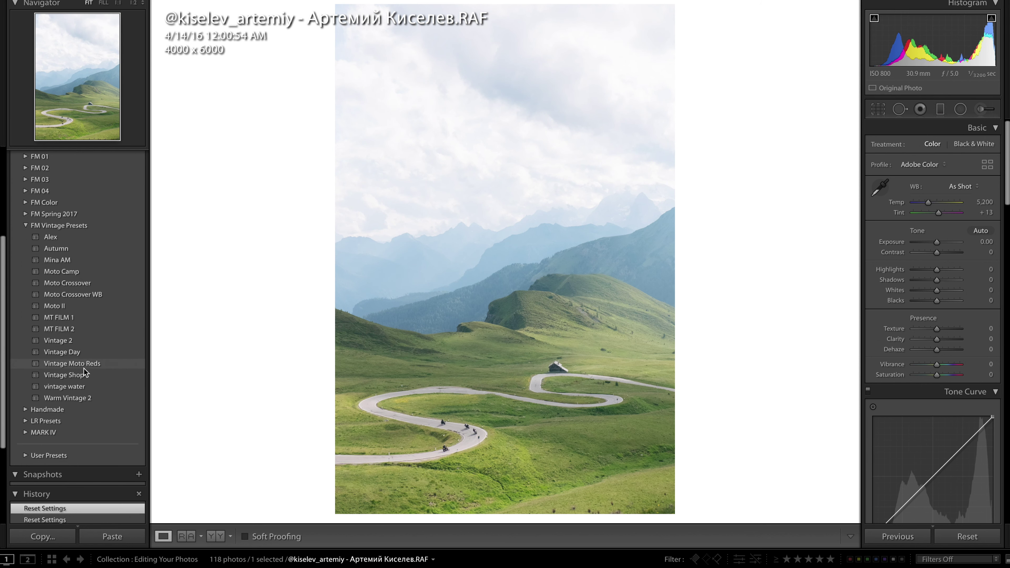
scroll(76, 318, up, 3)
scroll(69, 278, down, 1)
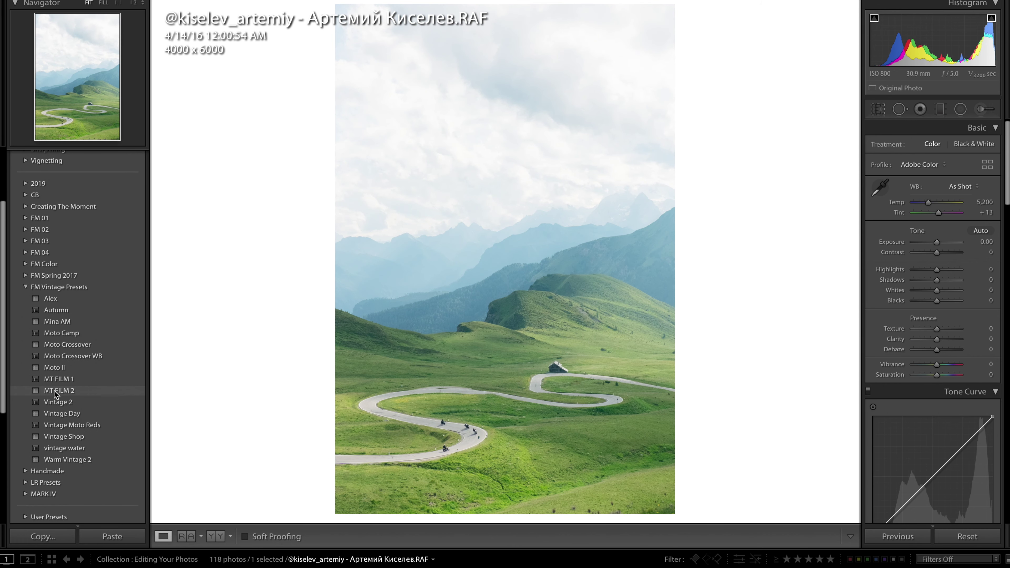
click(59, 379)
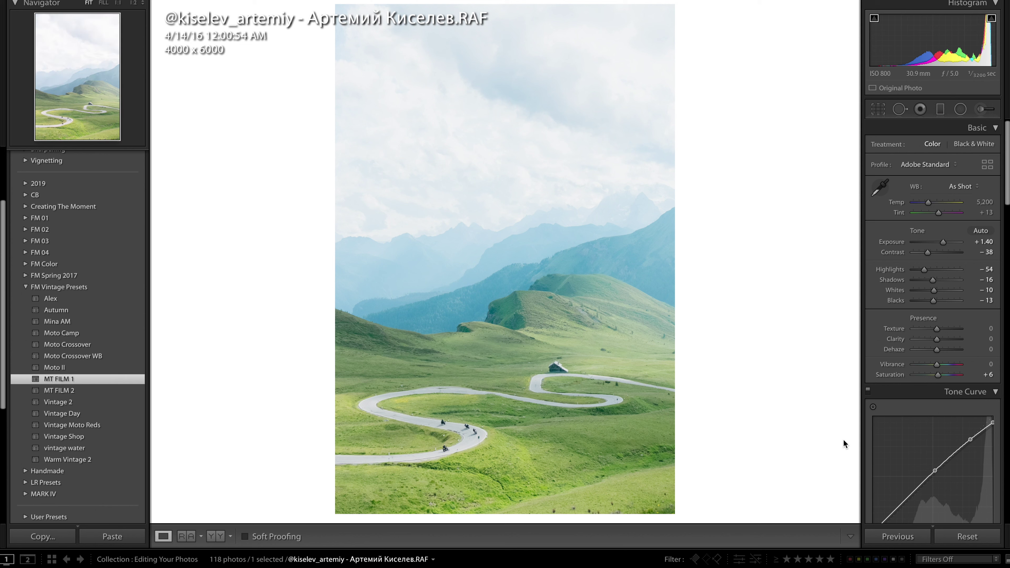
Step: Set the mountain photo's exposure to +1.05 and contrast to -20, and compare the edit with the original
mouse_move(942, 243)
mouse_down()
mouse_move(931, 256)
mouse_move(941, 247)
mouse_up()
double_click(937, 244)
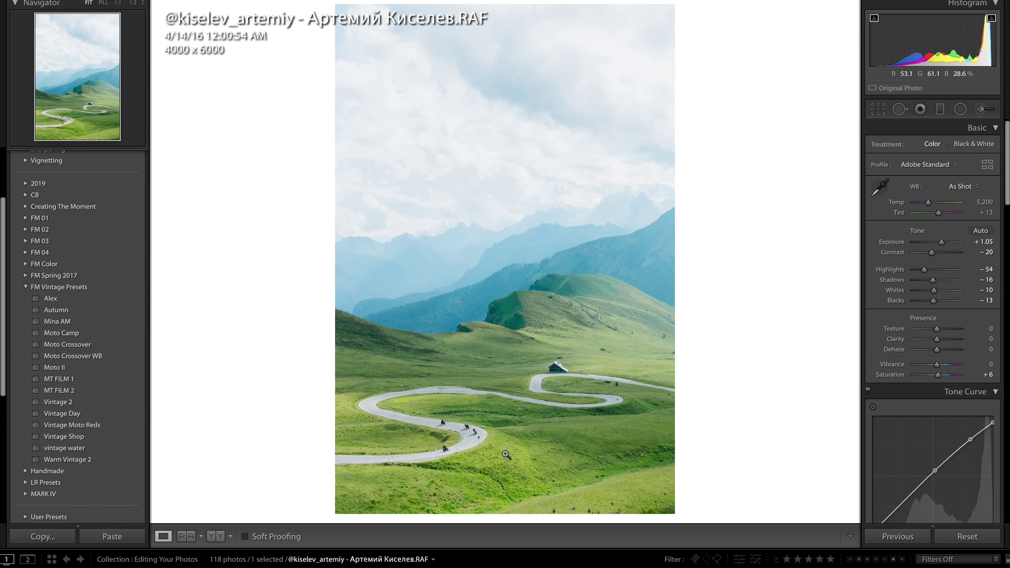
key(backslash)
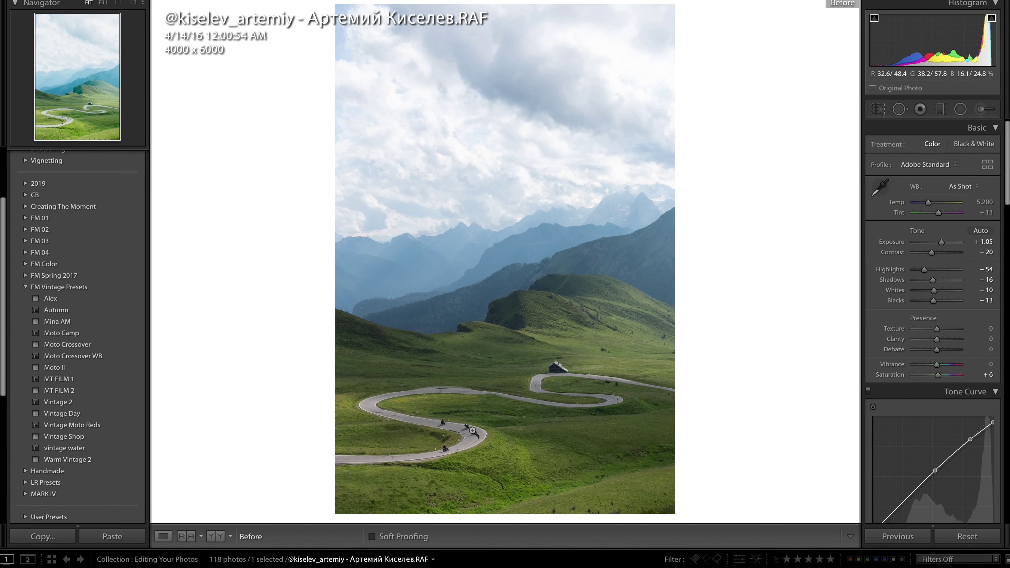
key(backslash)
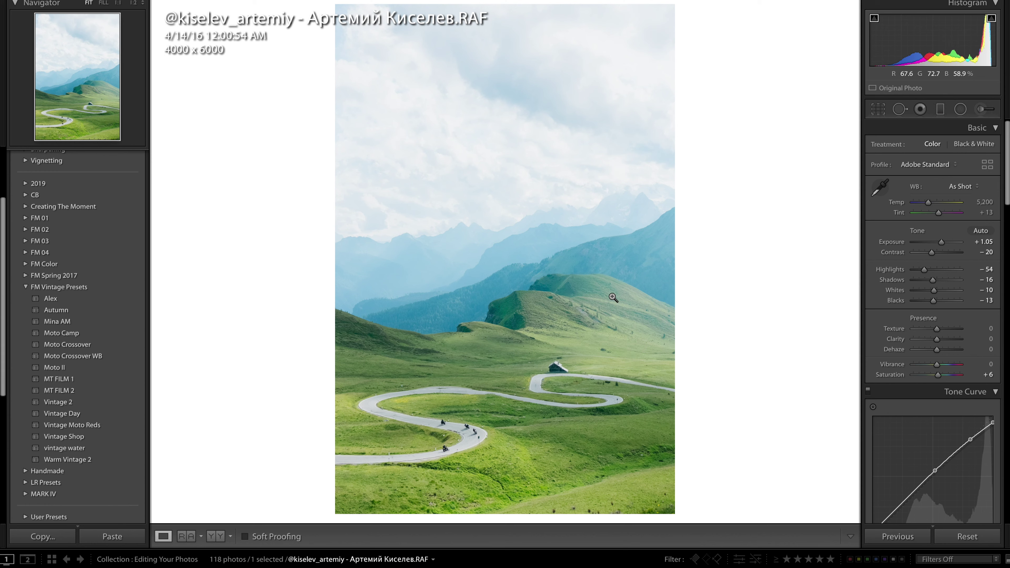
Step: Add a slanted graduated filter from the mountains down over the road, reset its effect values and set its exposure to -0.52
key(m)
drag(524, 182, 473, 494)
key(o)
drag(497, 336, 493, 409)
key(o)
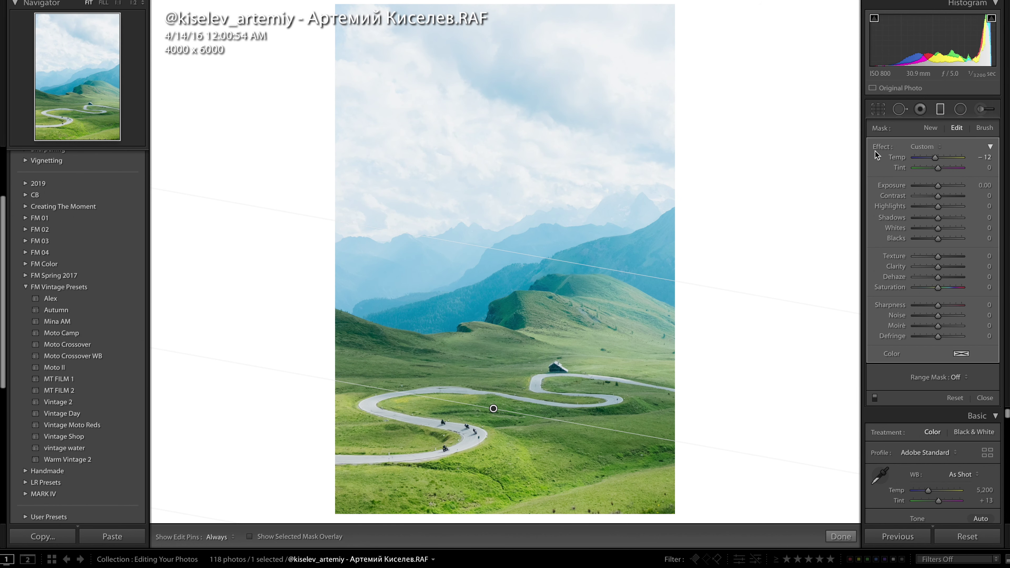
double_click(882, 146)
drag(937, 186, 934, 189)
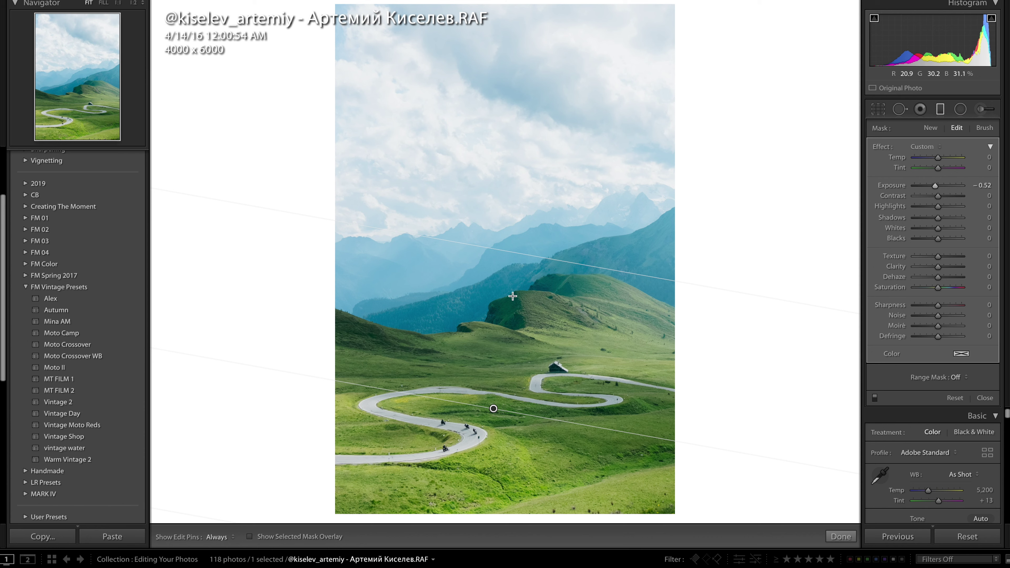
Step: Close the graduated filter, check the road up close, set shadows to -28, raise highlights to about 0 and slightly lower the exposure
key(m)
click(458, 441)
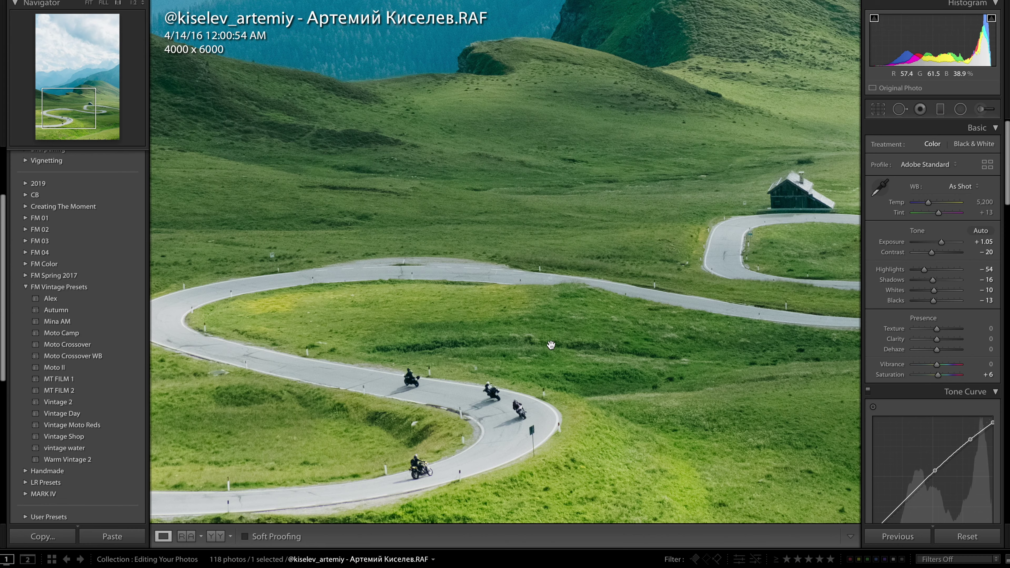
click(463, 423)
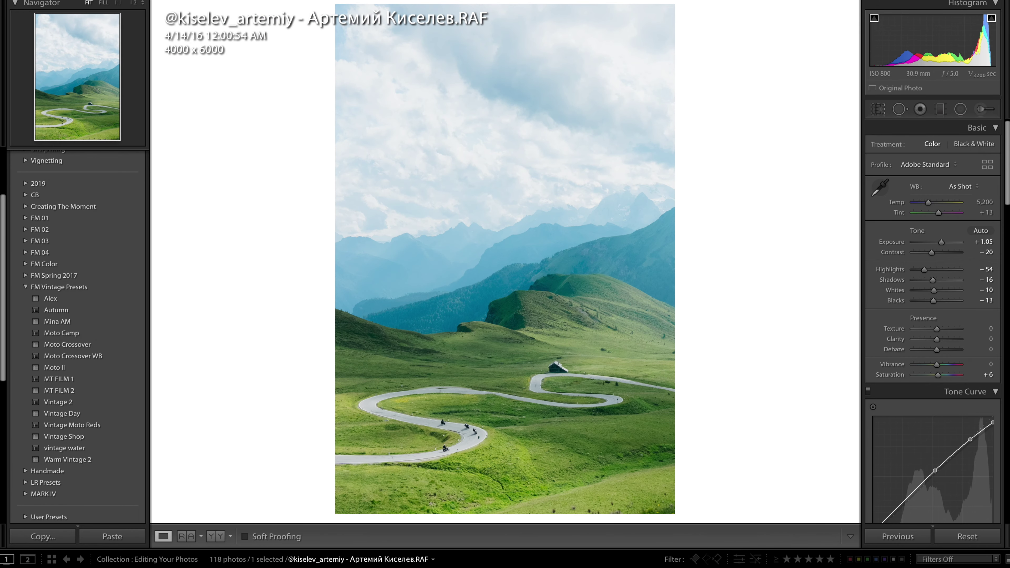
drag(932, 280, 936, 274)
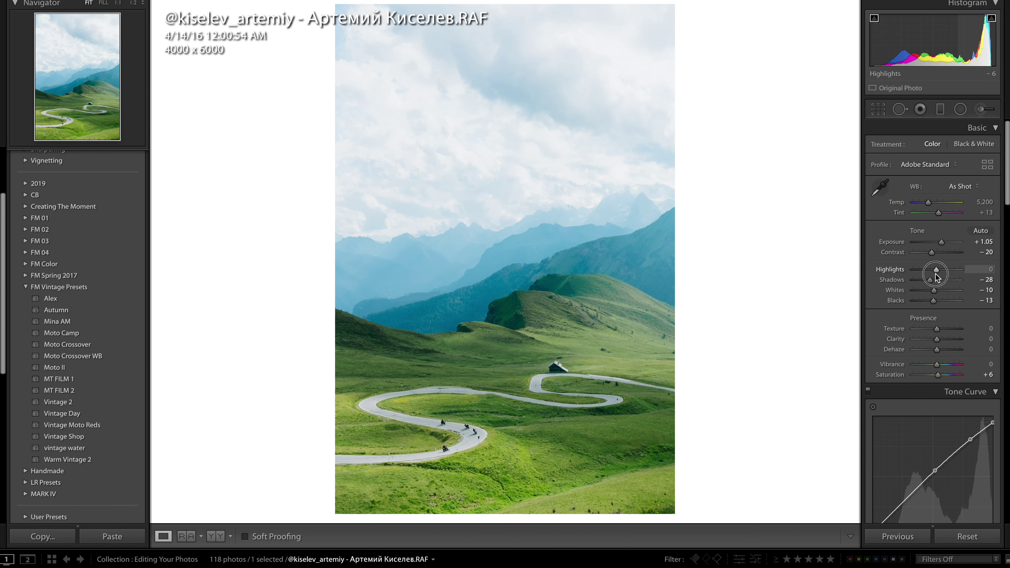
drag(940, 245, 938, 247)
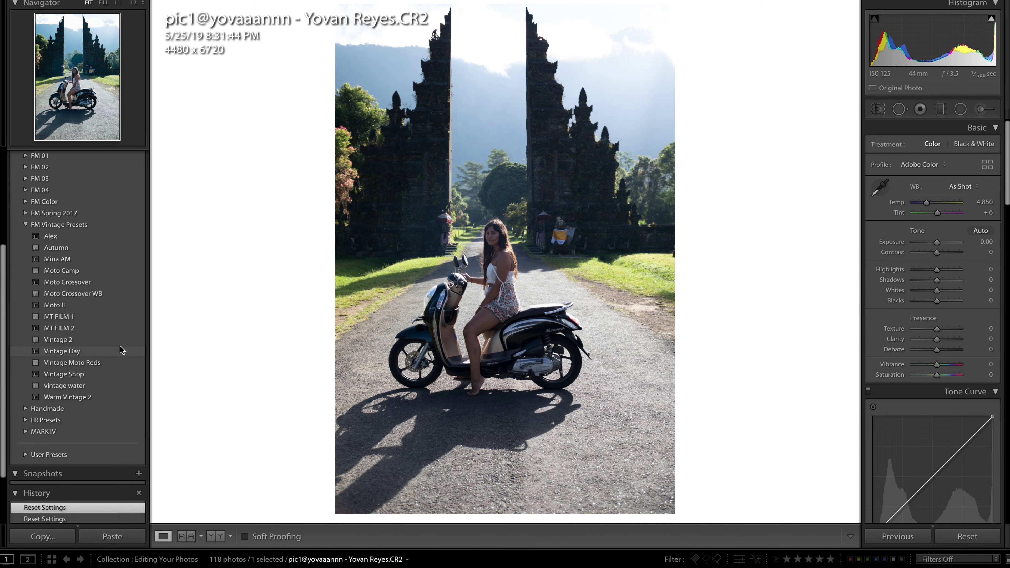
Step: Apply the Moto II preset to the scooter photo, warm the temperature to 6,004 and set exposure to +0.35
scroll(75, 269, down, 1)
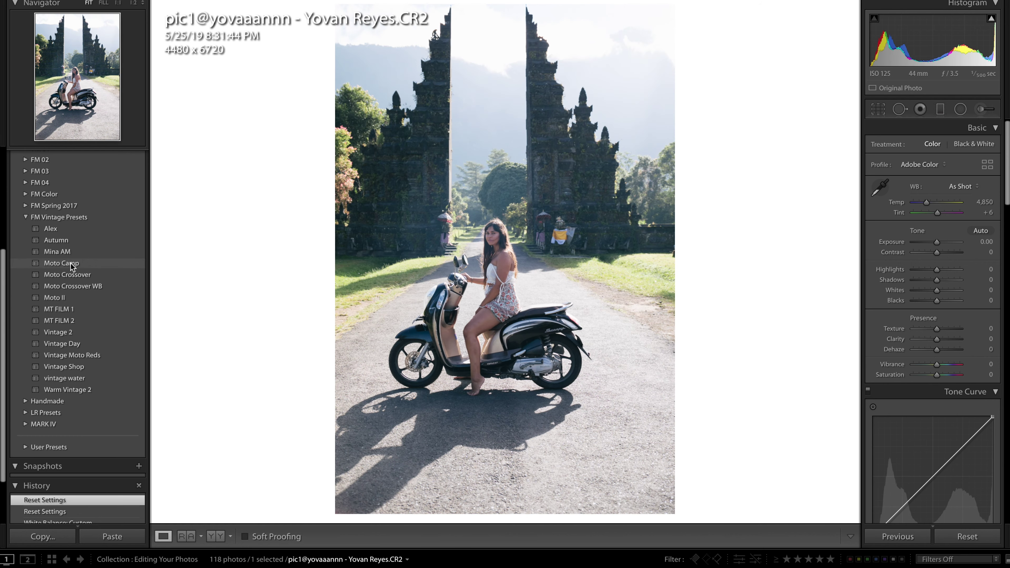
click(66, 297)
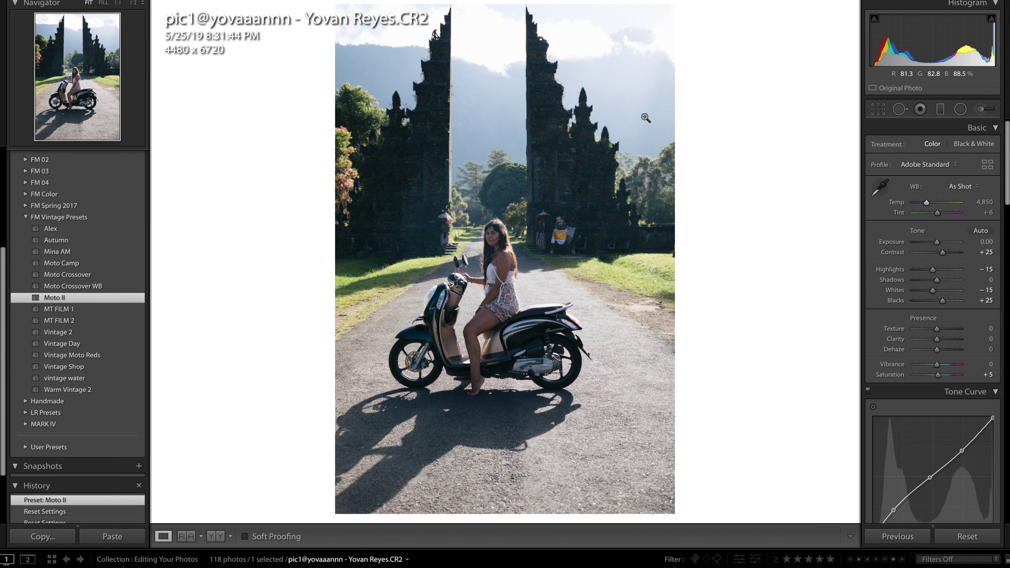
drag(927, 203, 937, 242)
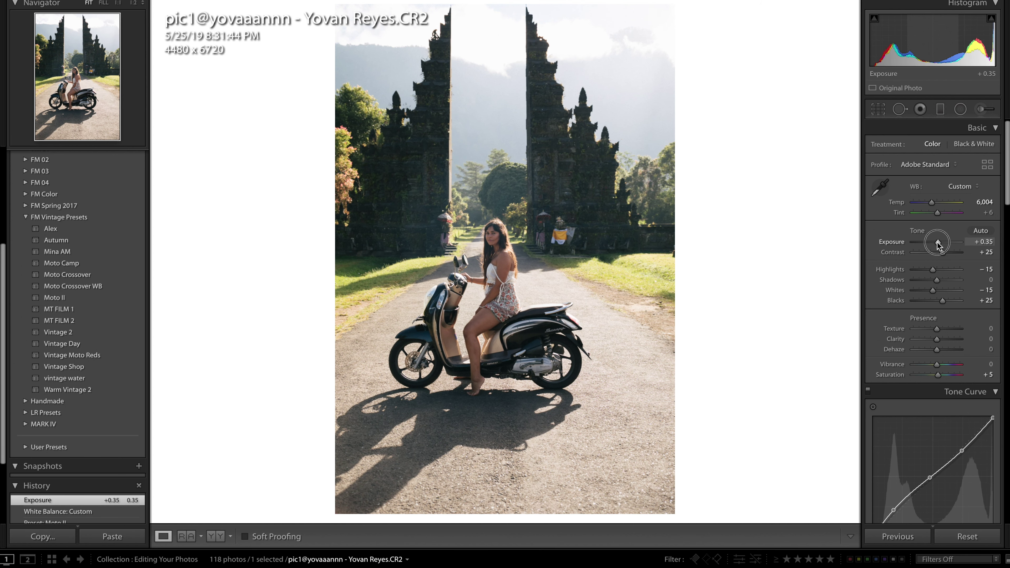
click(937, 243)
Step: Set the scooter photo's grain amount to 39, size to 38 and roughness to 47, and compare the edit with the original
scroll(927, 292, down, 15)
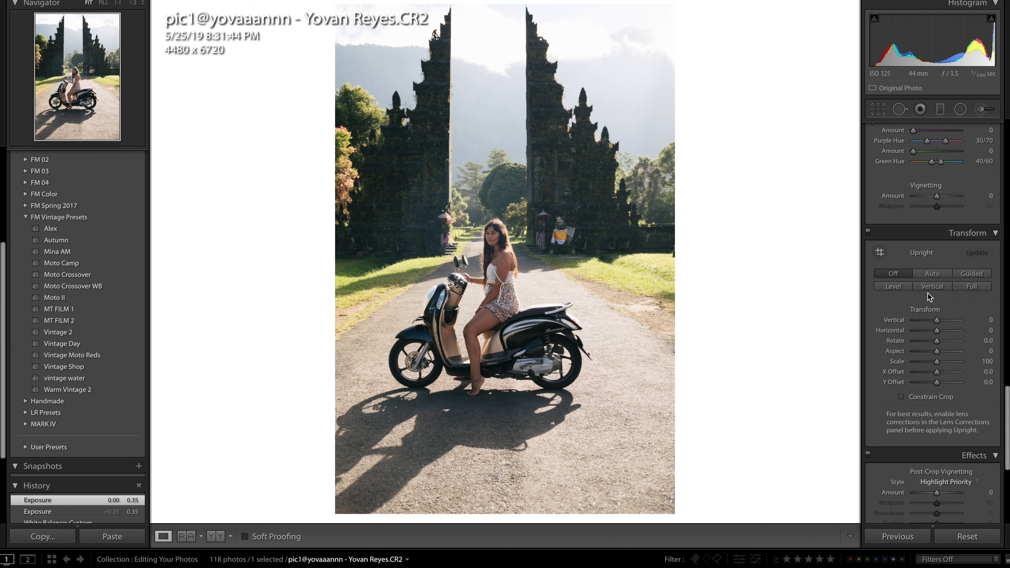
scroll(927, 293, down, 10)
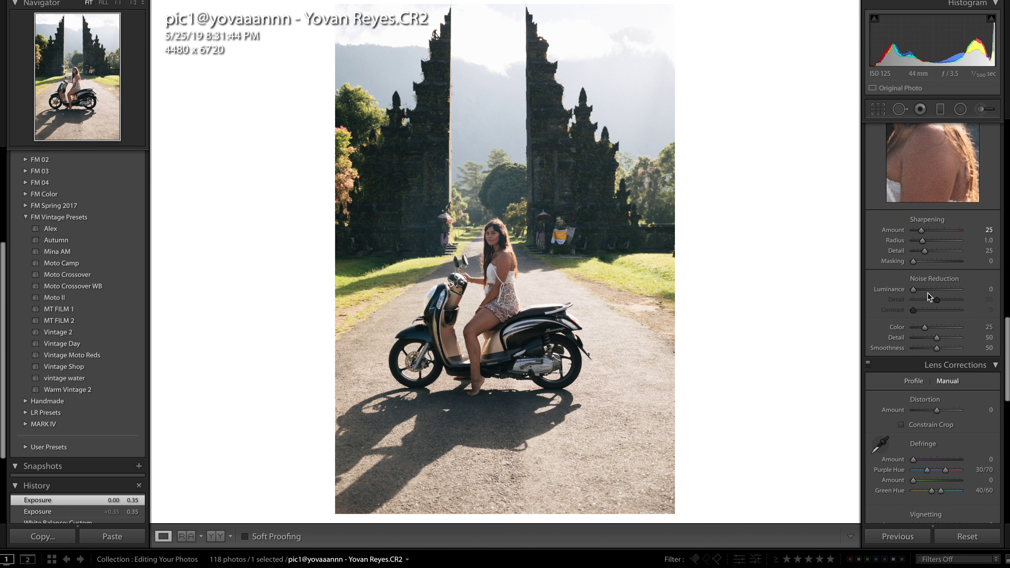
drag(929, 376, 932, 378)
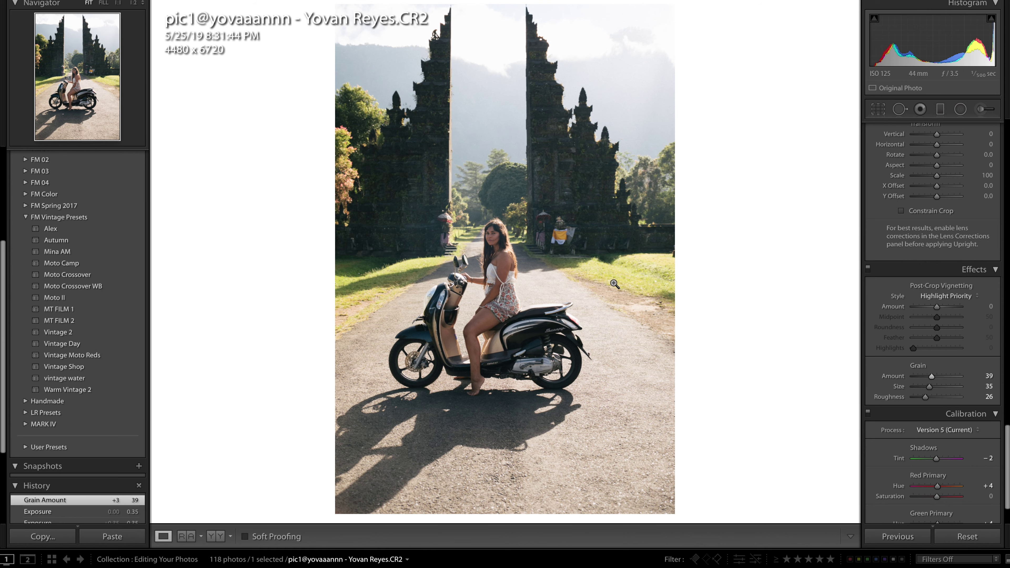
click(500, 270)
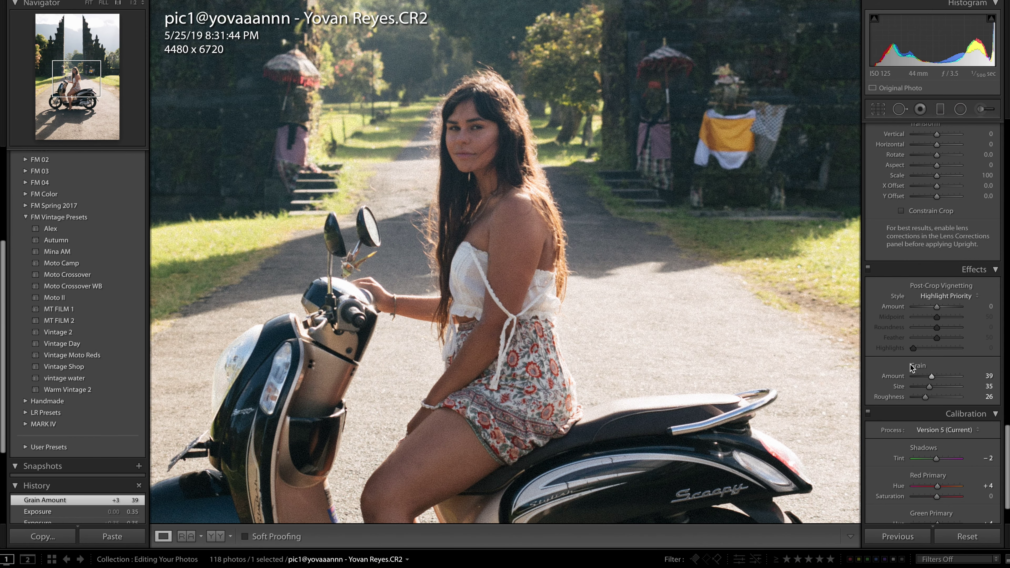
drag(928, 387, 928, 387)
click(720, 240)
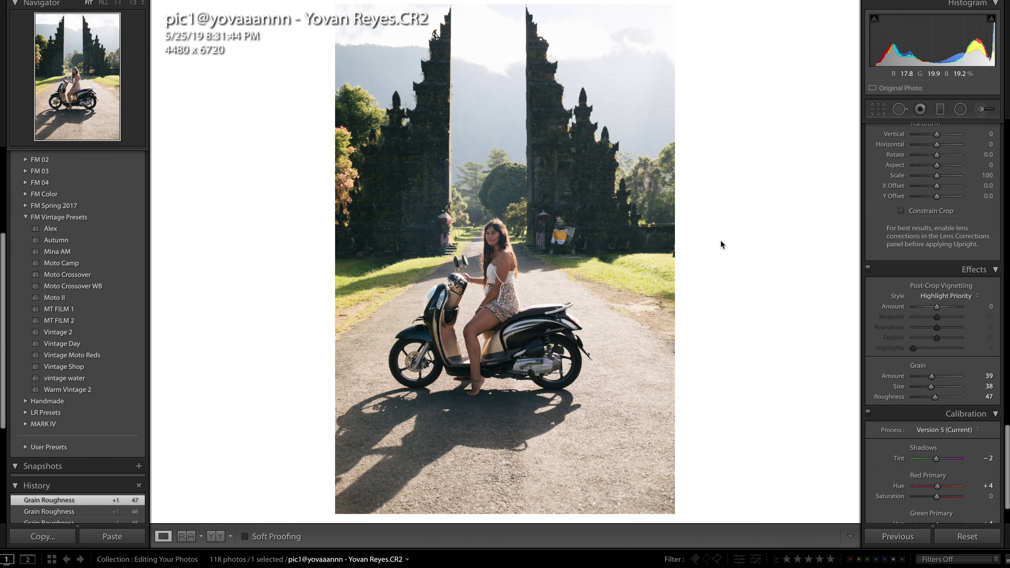
key(backslash)
key(backslash)
Step: Start an adjustment brush with its effect values reset, temperature -8, flow 86 and Auto Mask enabled
key(k)
double_click(882, 146)
drag(889, 157, 880, 158)
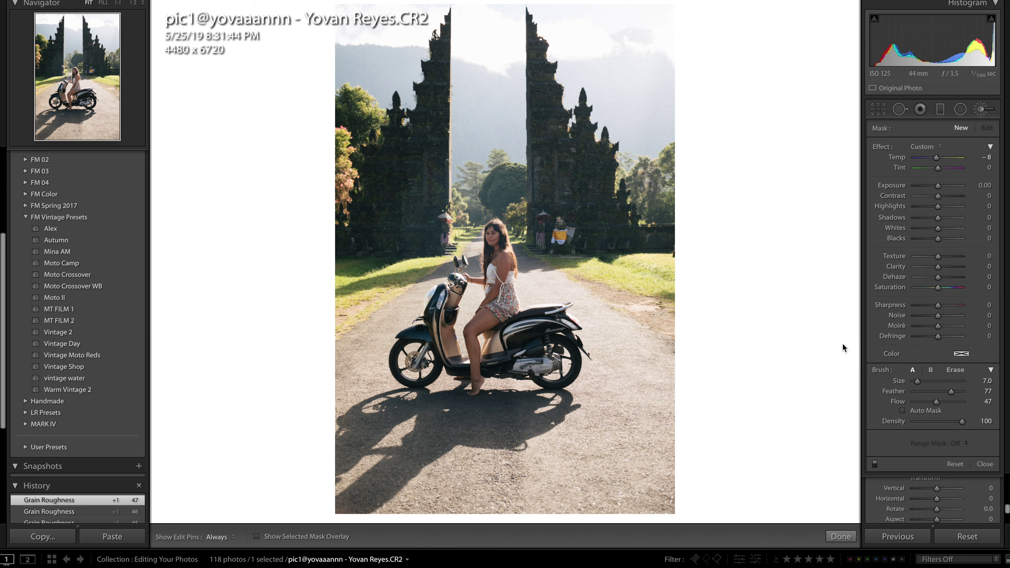
drag(936, 401, 955, 401)
click(902, 410)
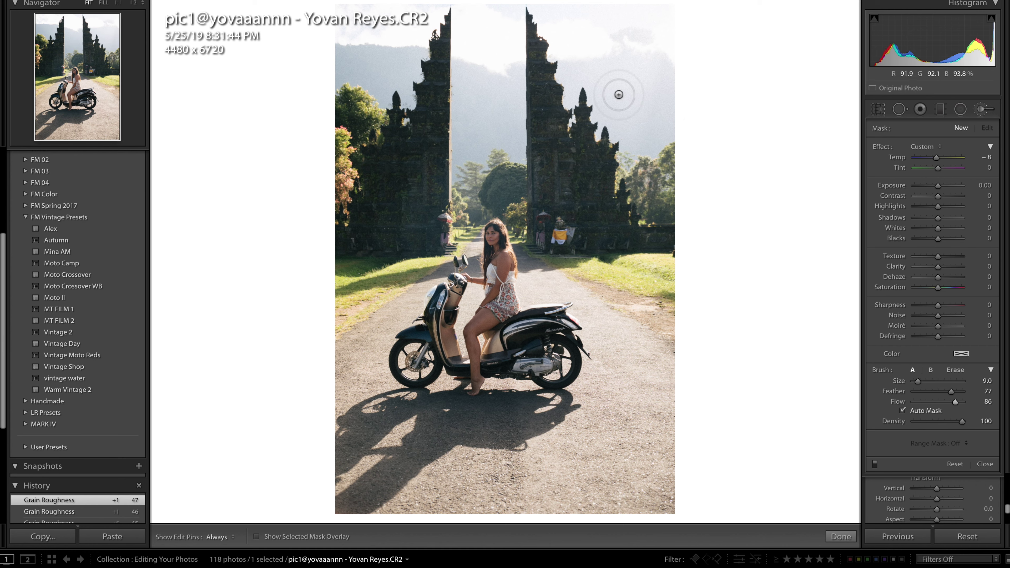
Step: Brush over the hazy mountains behind and between the stone gates, using the mask overlay to check coverage
scroll(633, 95, up, 4)
drag(633, 93, 639, 89)
key(o)
key(h)
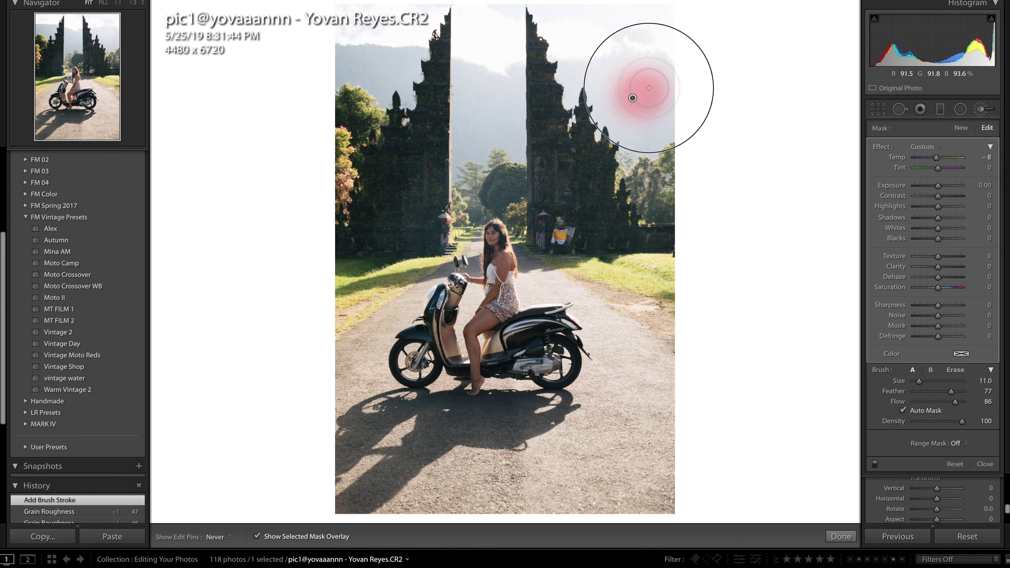
mouse_move(584, 78)
mouse_down()
mouse_move(578, 99)
mouse_move(568, 64)
mouse_move(382, 98)
mouse_up()
scroll(550, 73, down, 4)
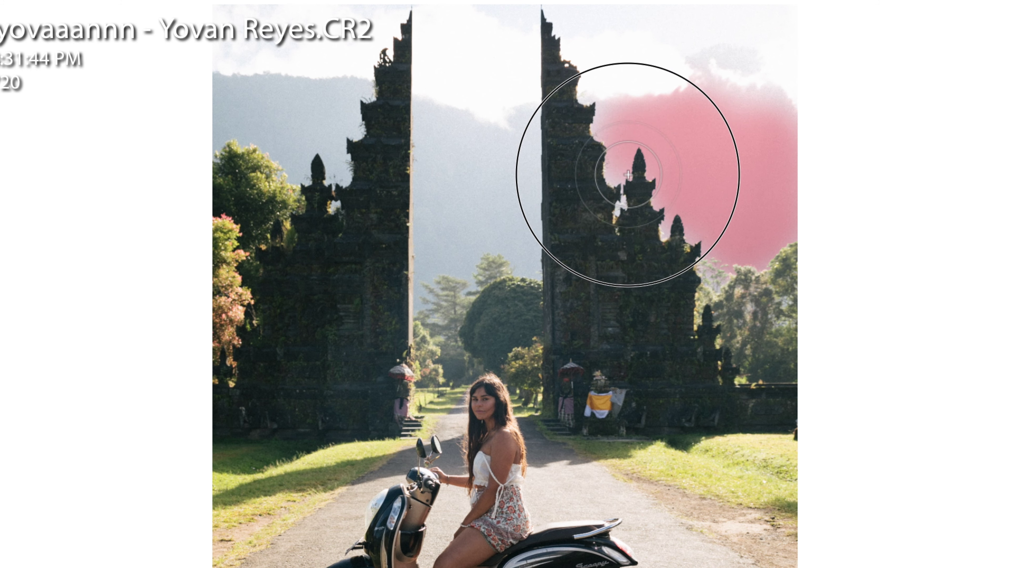
key(h)
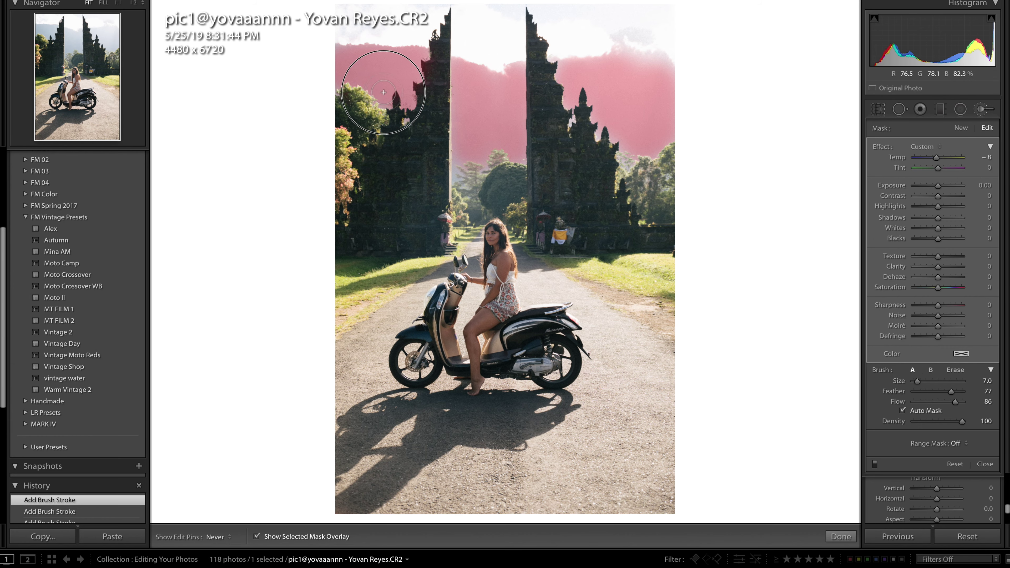
mouse_move(468, 151)
mouse_down()
mouse_move(451, 159)
mouse_move(458, 174)
mouse_up()
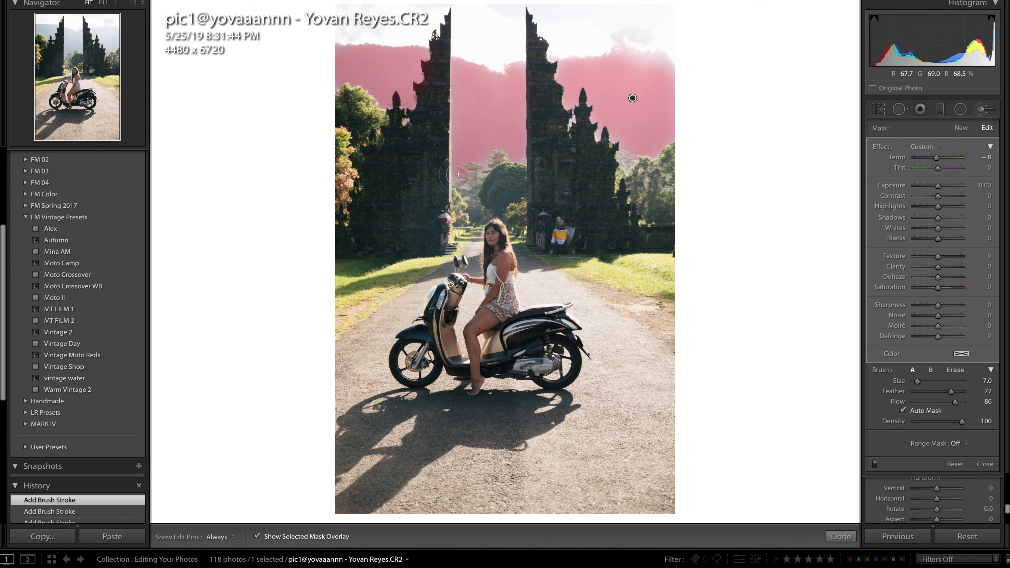
key(o)
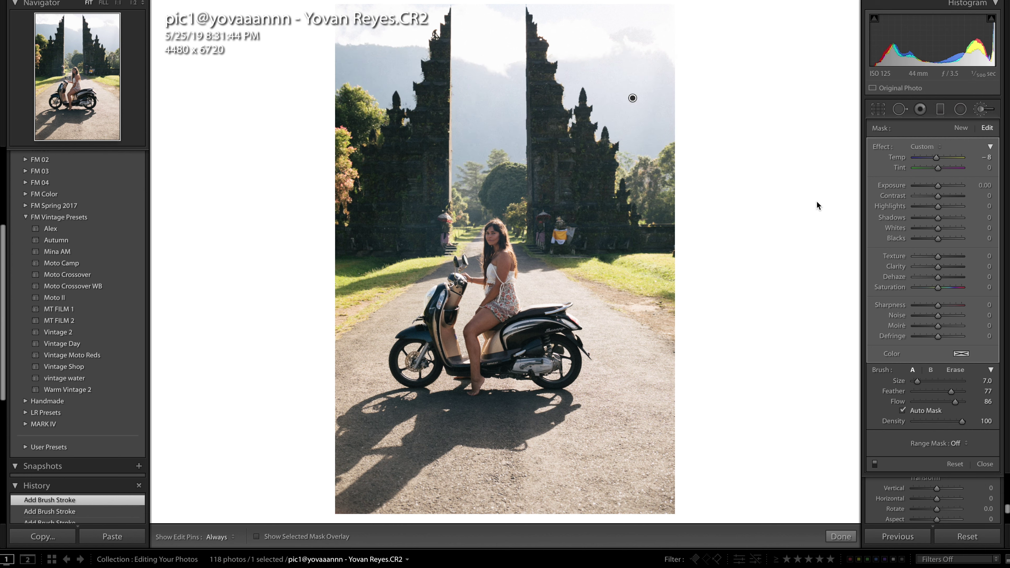
Step: Cool the temperature of the brushed mountains further, close the brush and compare the photo with its original
drag(936, 159, 927, 159)
key(k)
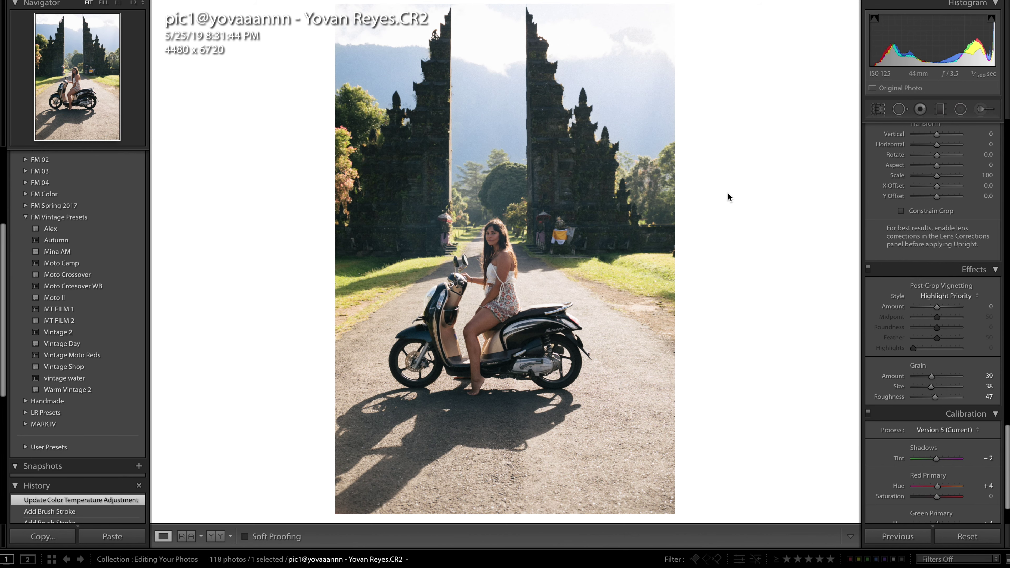
key(backslash)
key(backslash)
Step: Crop the scooter photo to the 4 x 5 / 8 x 10 aspect ratio
key(r)
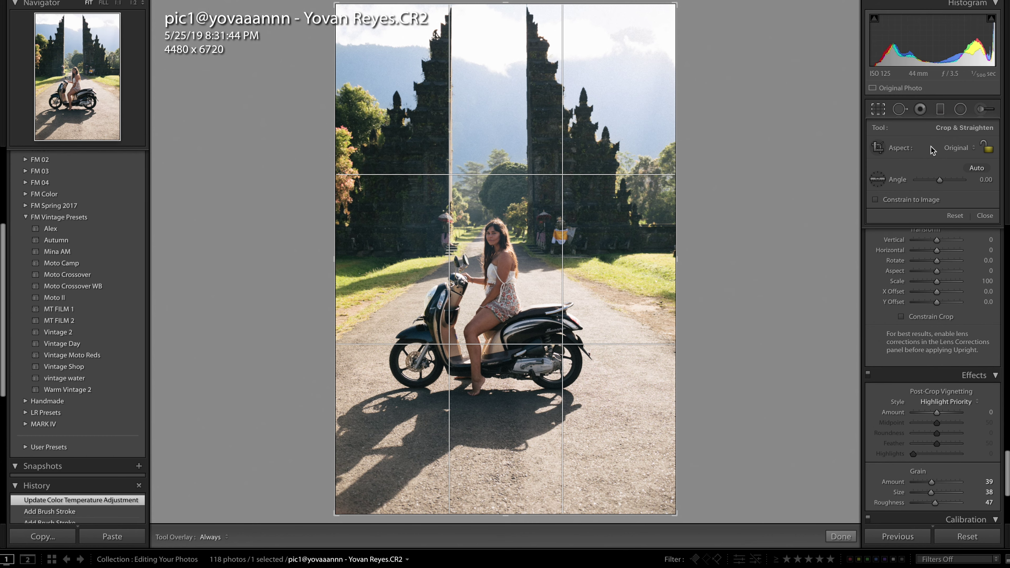
click(958, 147)
click(940, 178)
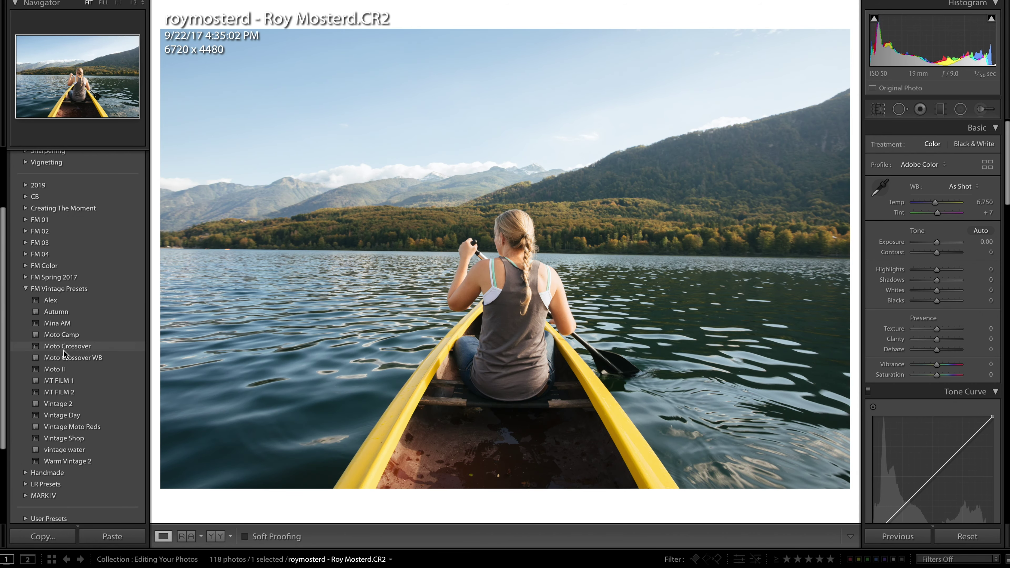
Step: Apply the Moto Crossover preset to the photo of the woman paddling the yellow canoe
click(64, 351)
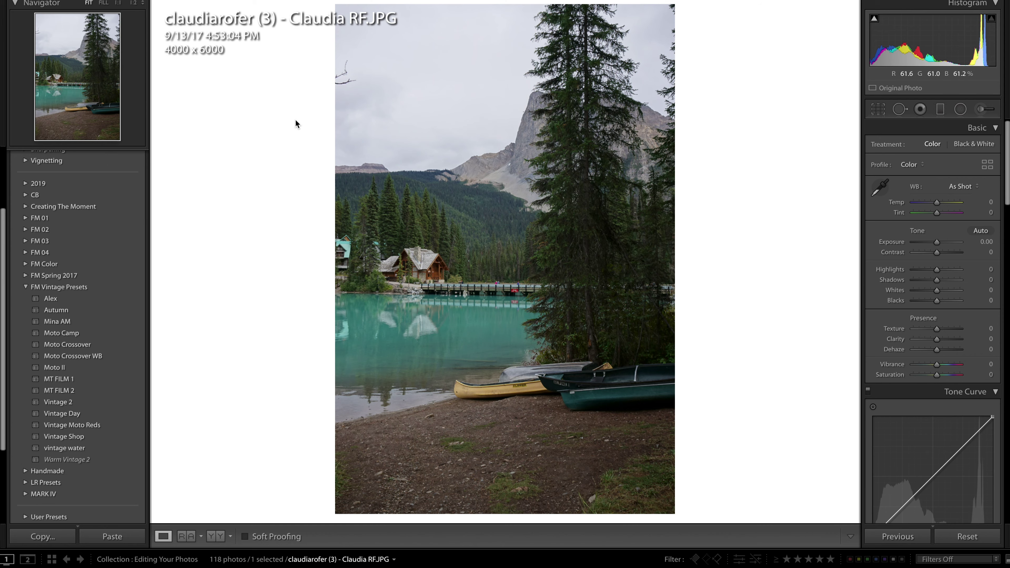
Step: Inspect the lake photo up close, compare the Vintage Moto Reds and MT FILM 2 presets on it, and keep MT FILM 2
click(428, 271)
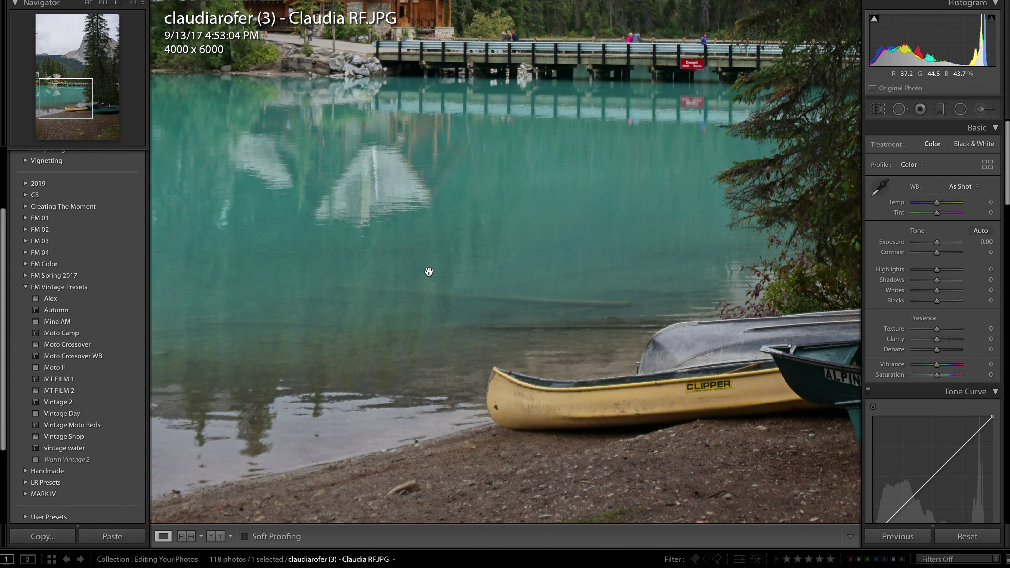
click(428, 271)
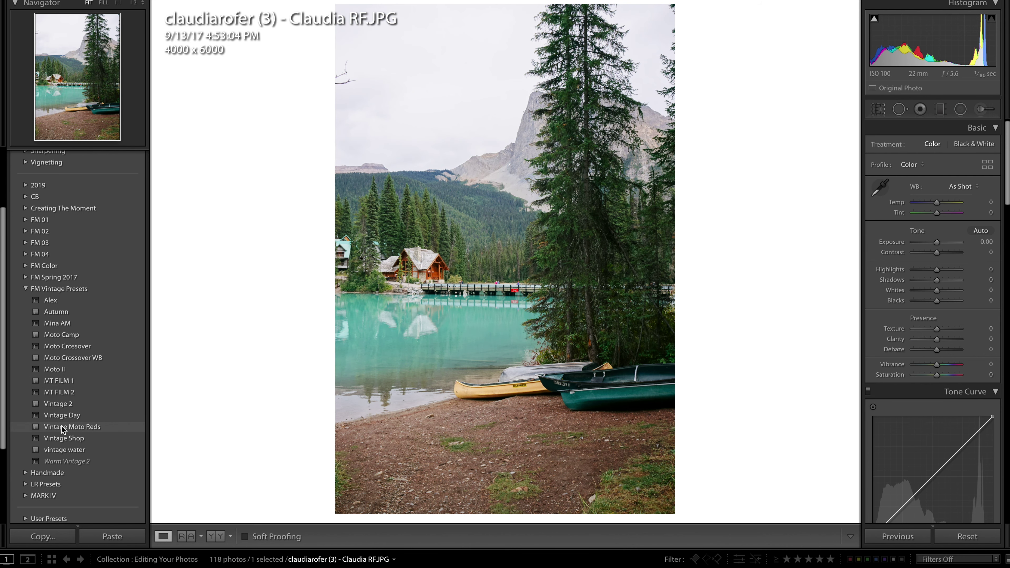
click(61, 423)
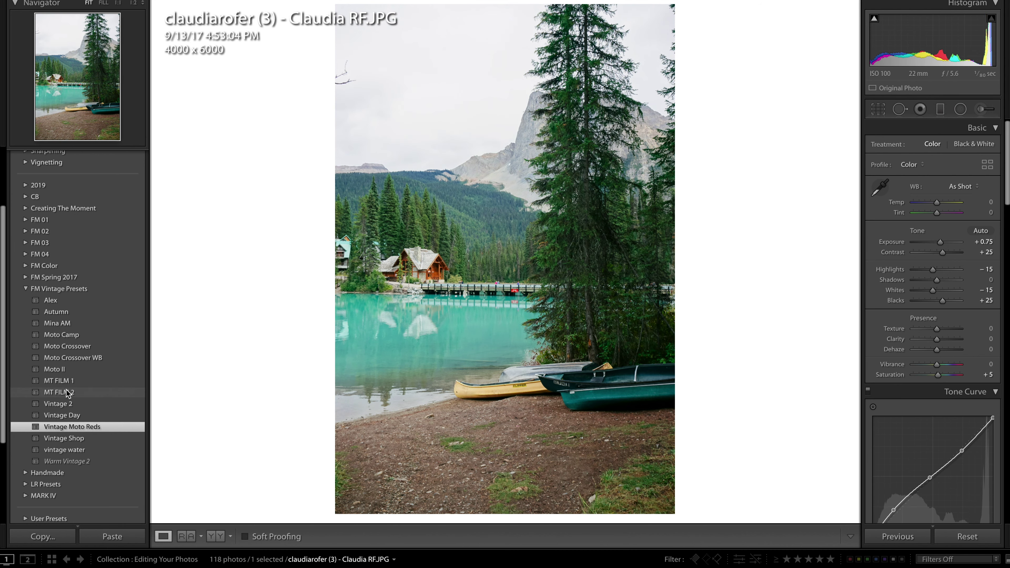
click(67, 391)
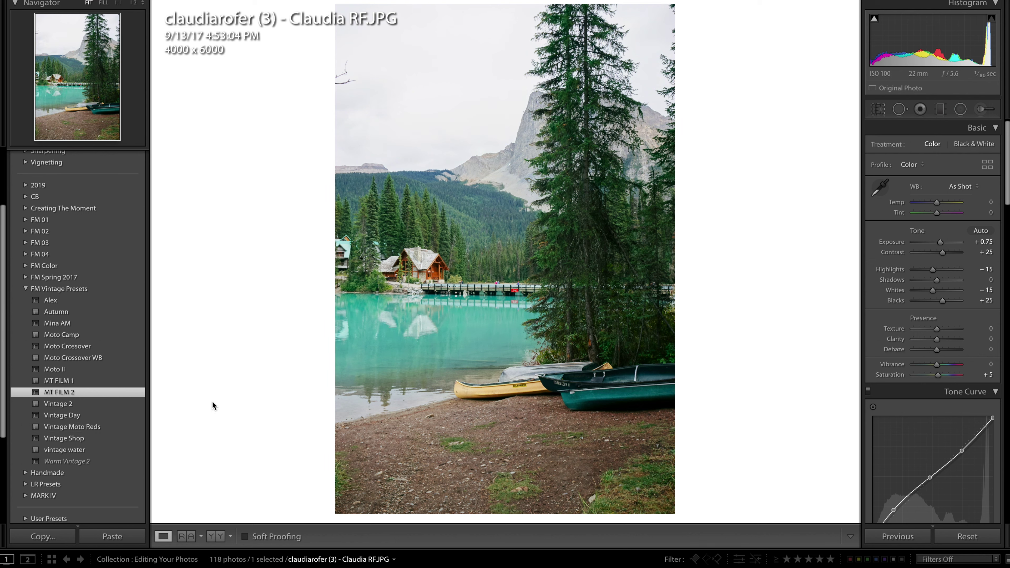
click(128, 429)
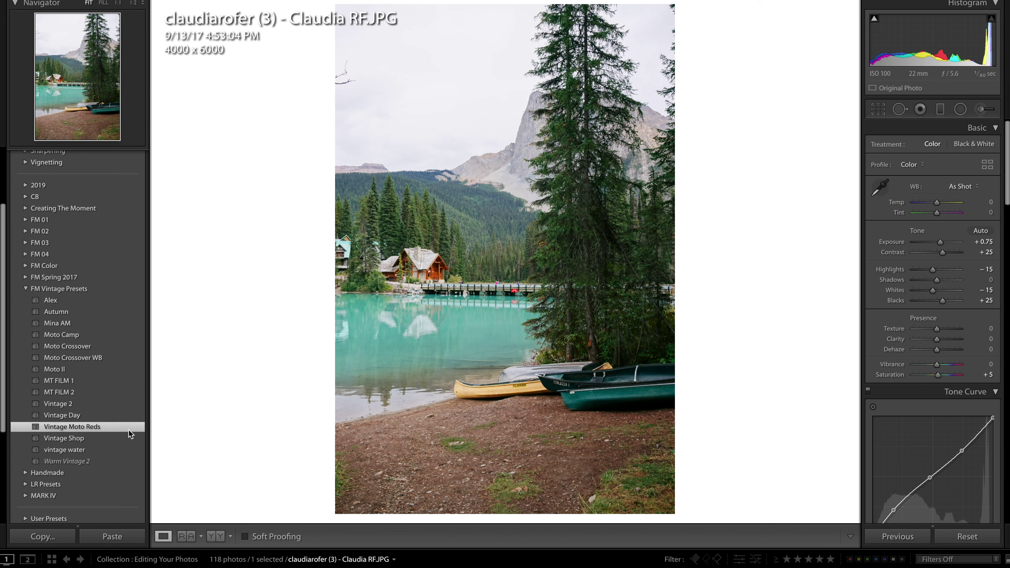
click(125, 394)
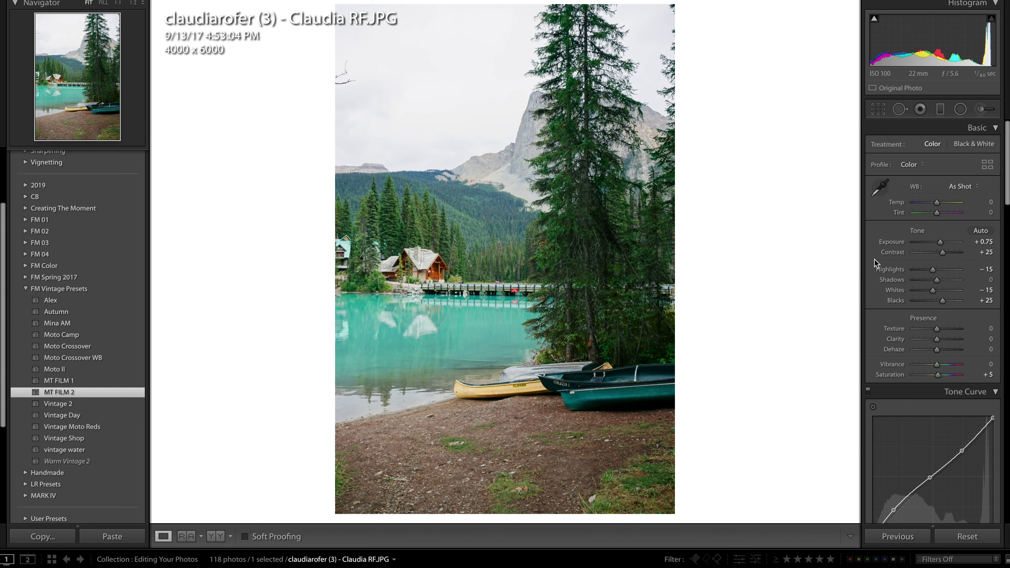
Step: Crop the lake photo to the 4 x 5 / 8 x 10 aspect ratio and reposition the image within the frame
key(r)
click(971, 147)
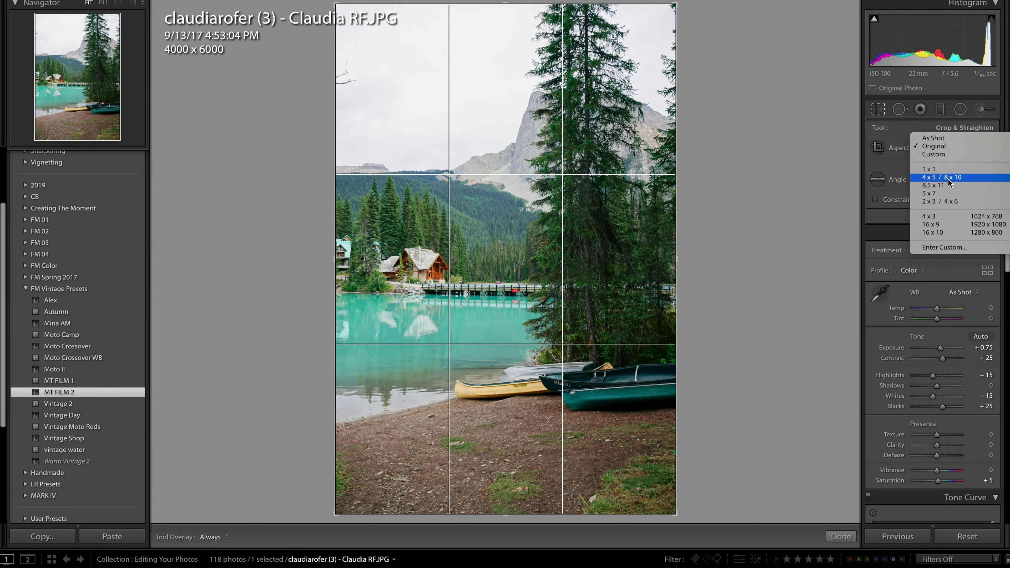
click(949, 180)
drag(555, 249, 555, 246)
Step: Remove the stray branch at the edge of the lake photo's sky with the healing spot tool
key(q)
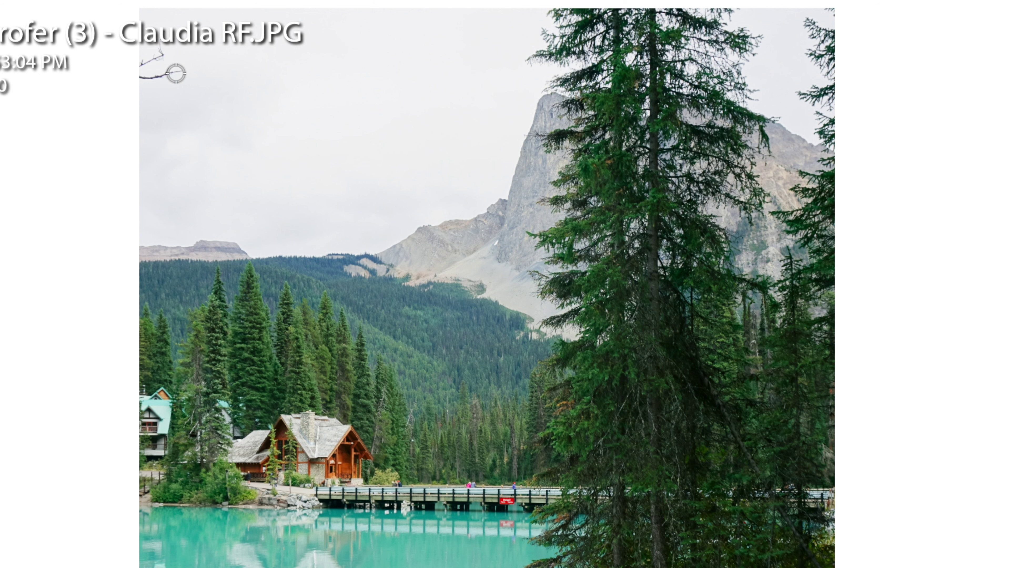
click(163, 73)
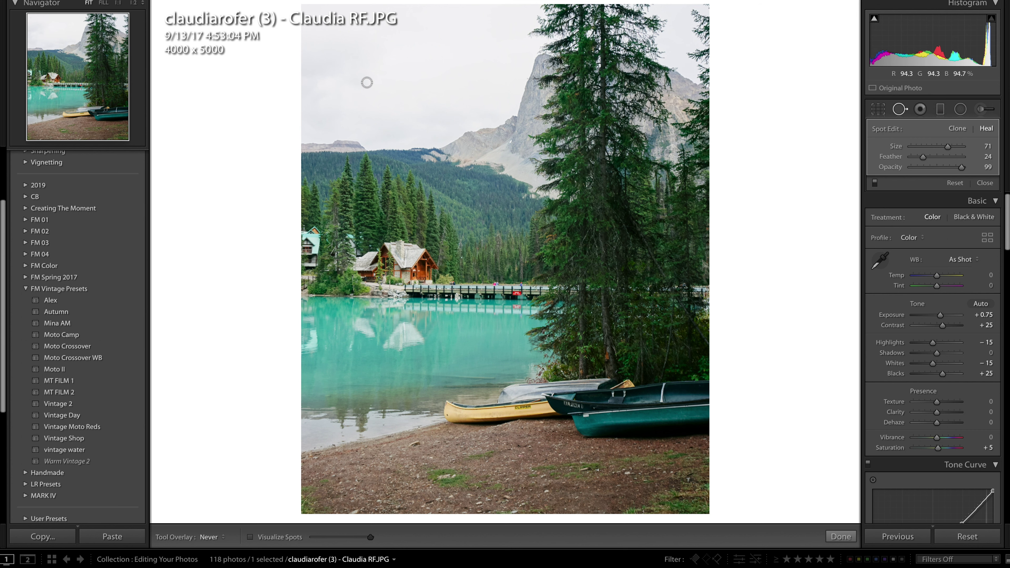
key(q)
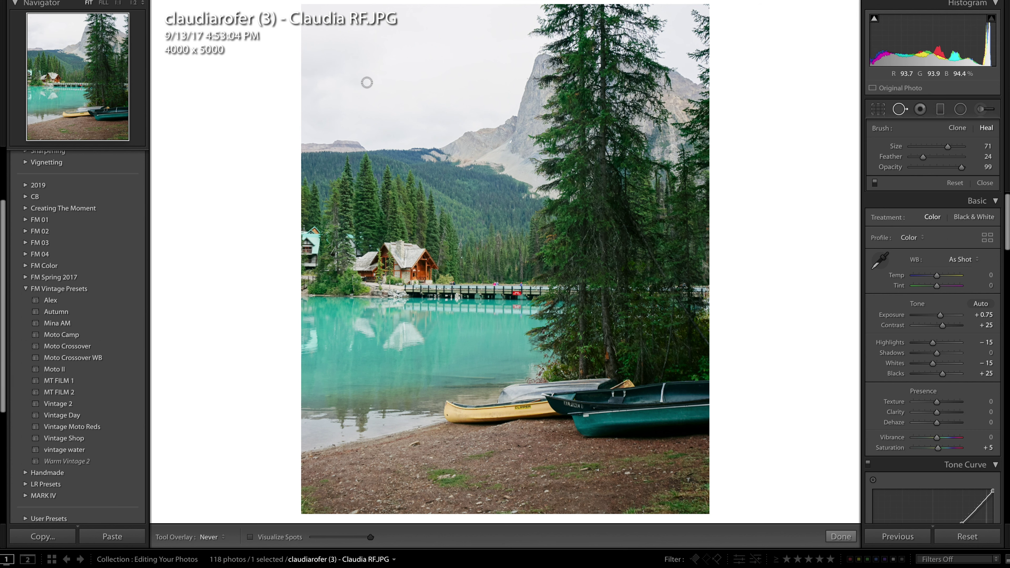
Step: Start an adjustment brush on the lake photo, reset its effect values and set saturation to -3
key(k)
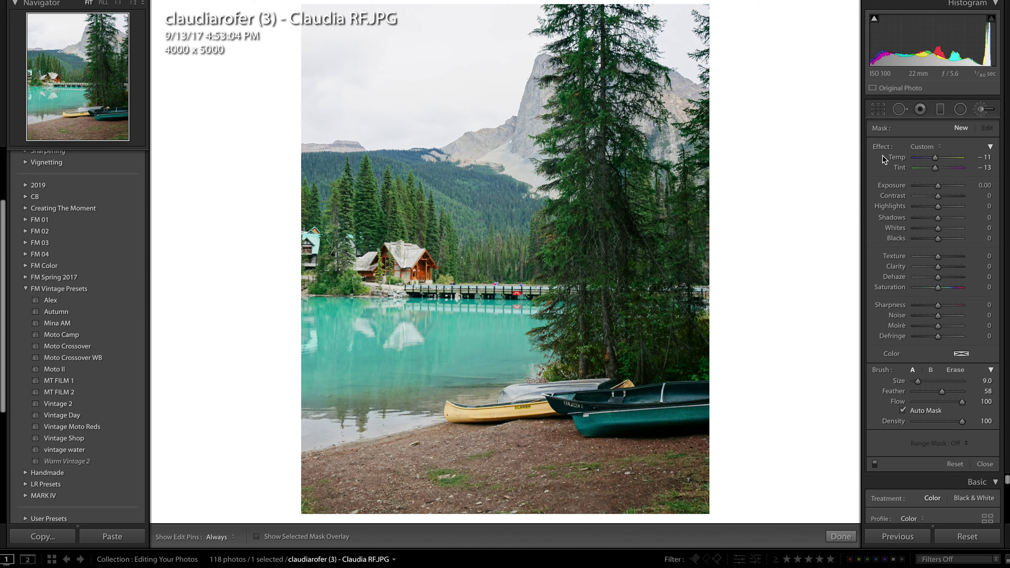
double_click(882, 147)
click(938, 287)
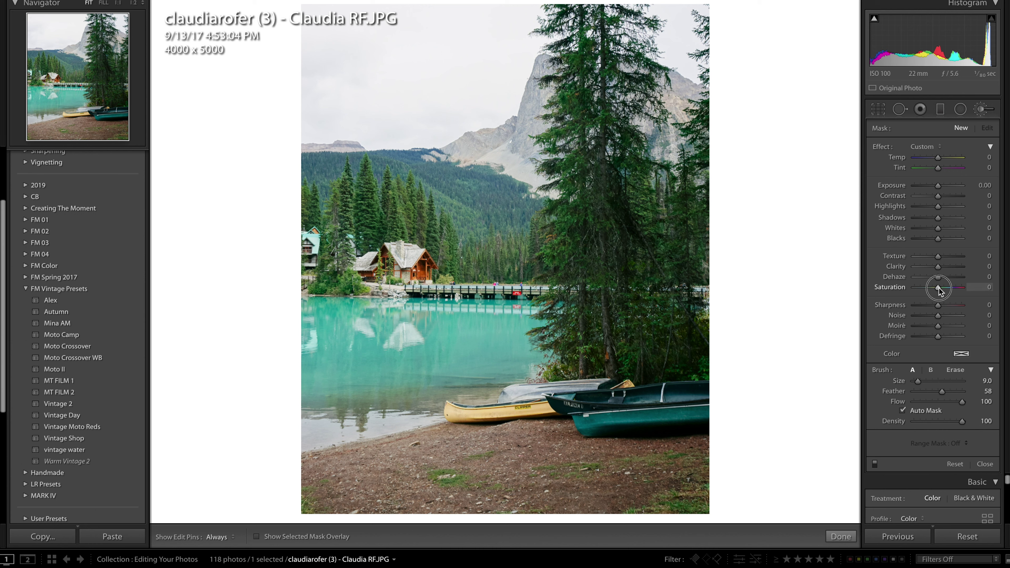
drag(939, 289, 937, 290)
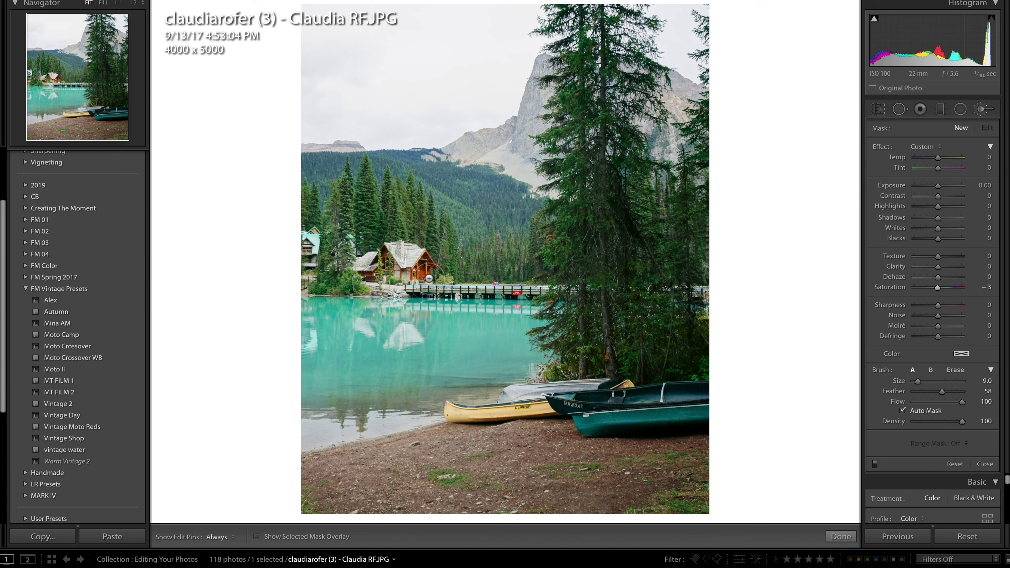
Step: Reduce the brush size to 3.0, paint over the orange wooden cabin and lower its saturation to -16
key(bracketleft)
key(bracketleft)
key(bracketleft)
key(bracketleft)
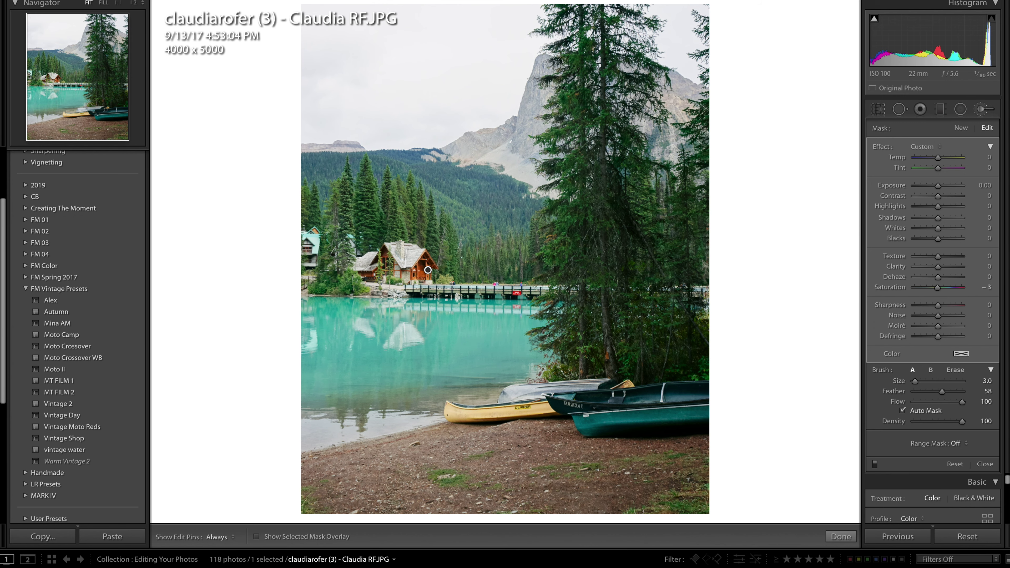
click(875, 460)
drag(937, 288, 934, 290)
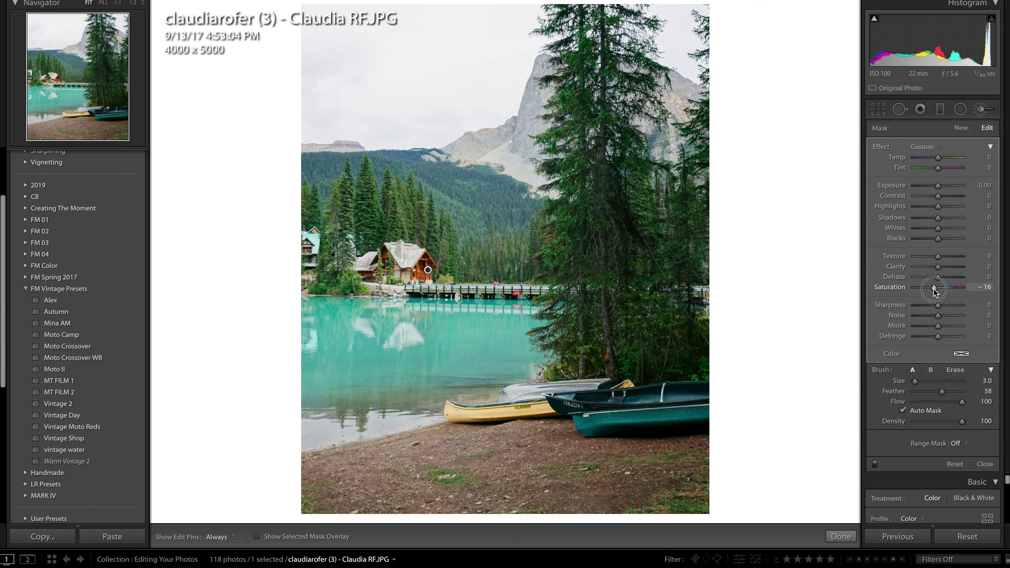